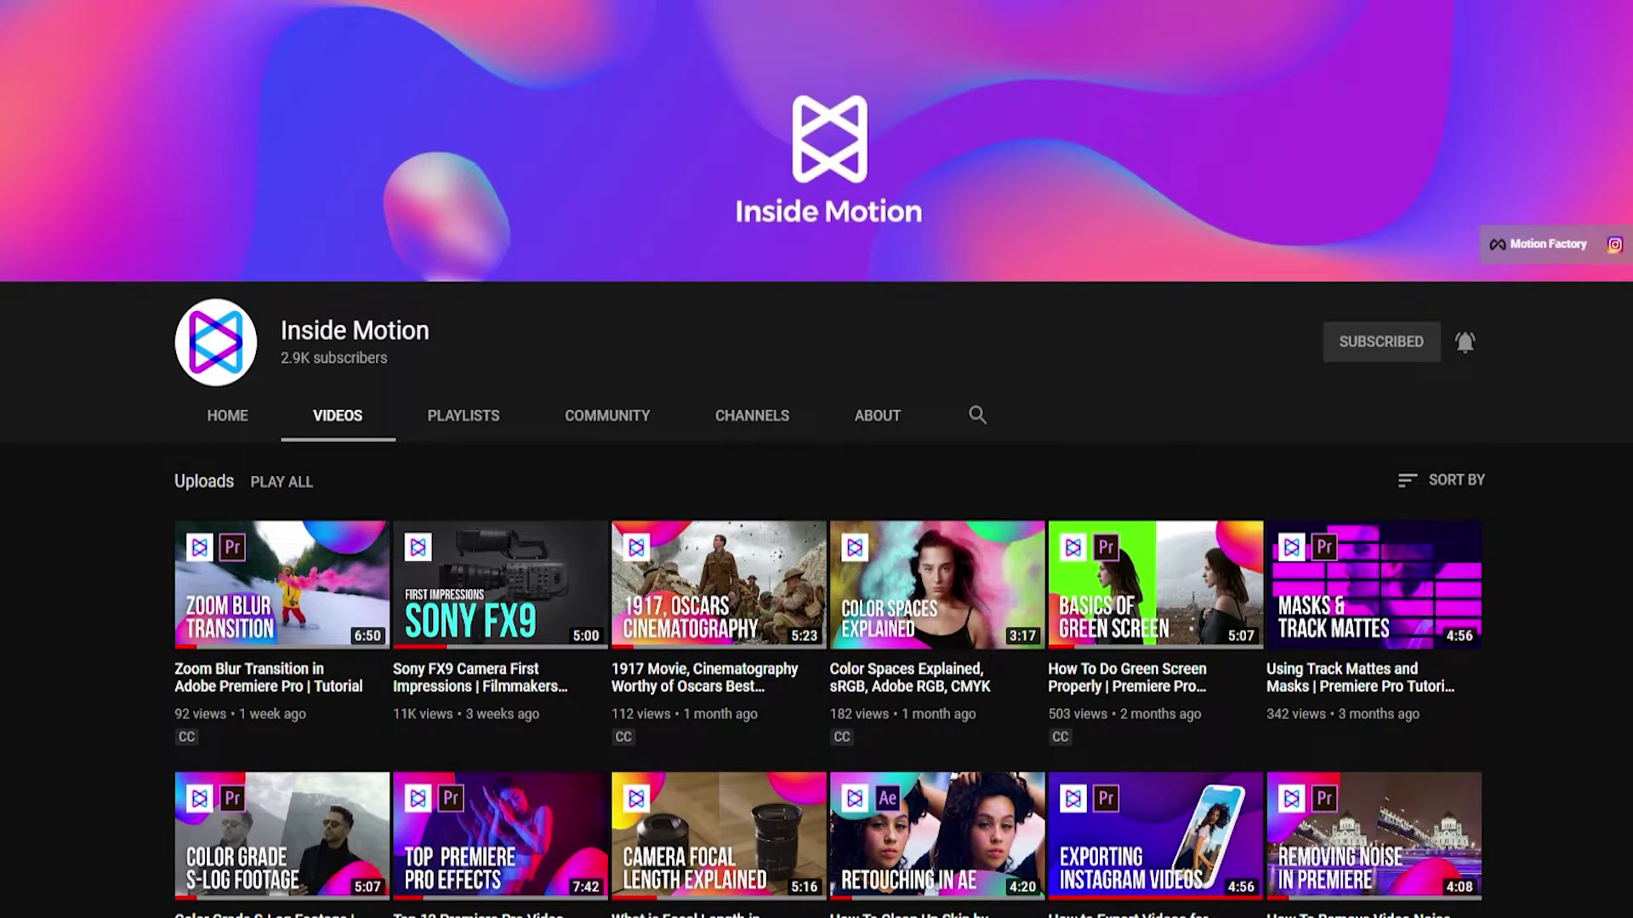
# Subscribe to the tutorial channel and set its notification bell to All
pyautogui.scroll(-4, 816, 459)
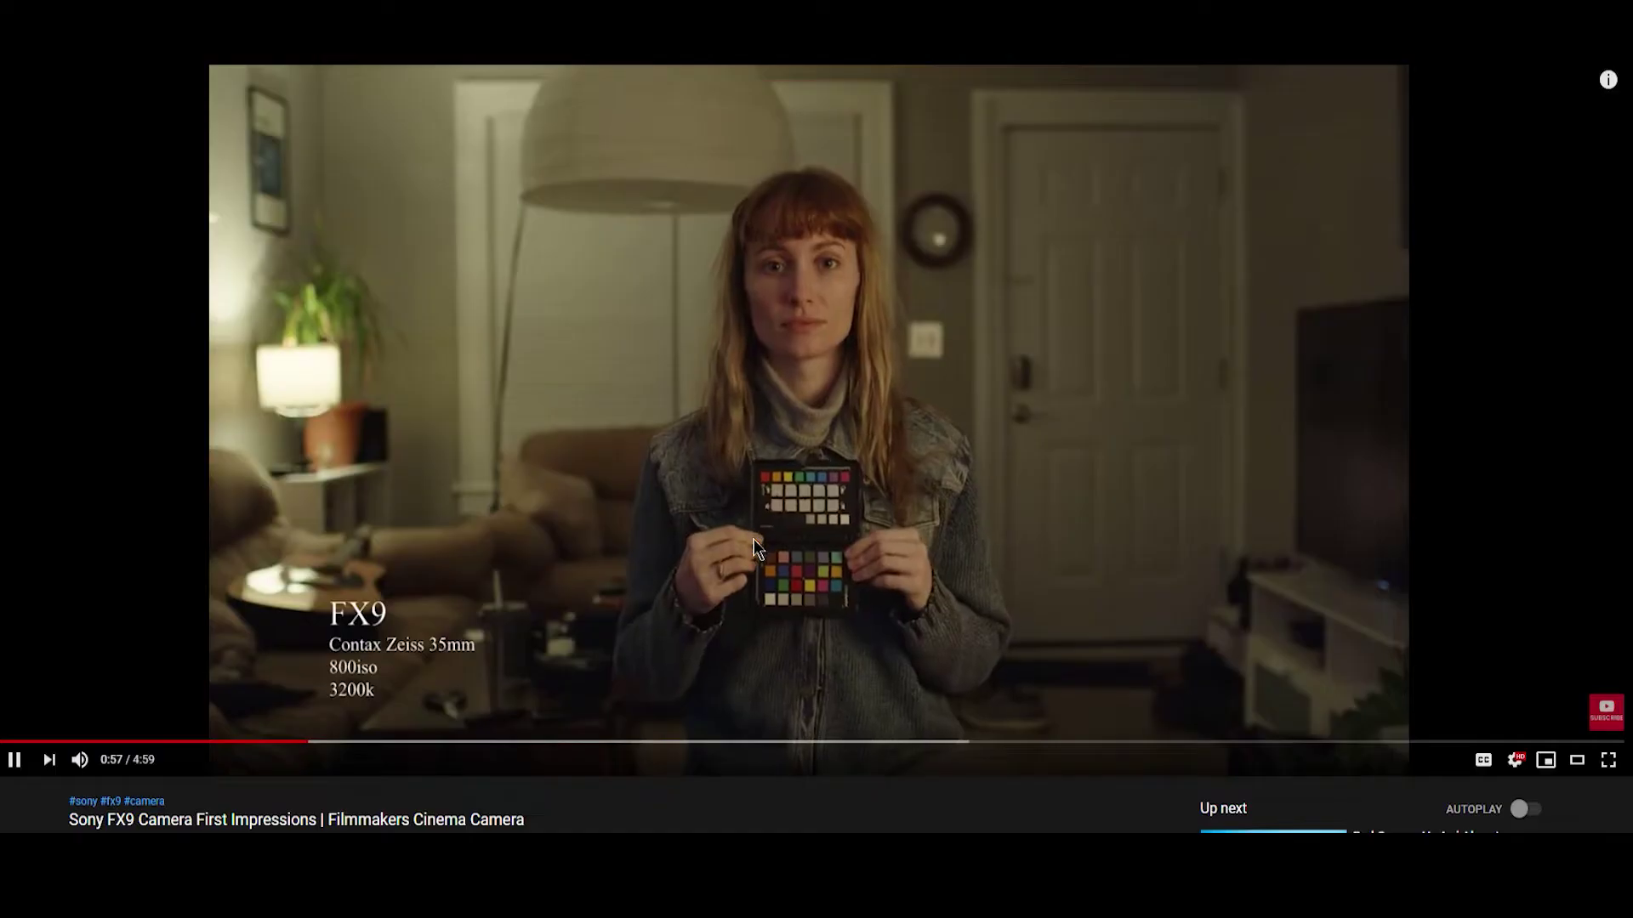
pyautogui.scroll(-3, 753, 545)
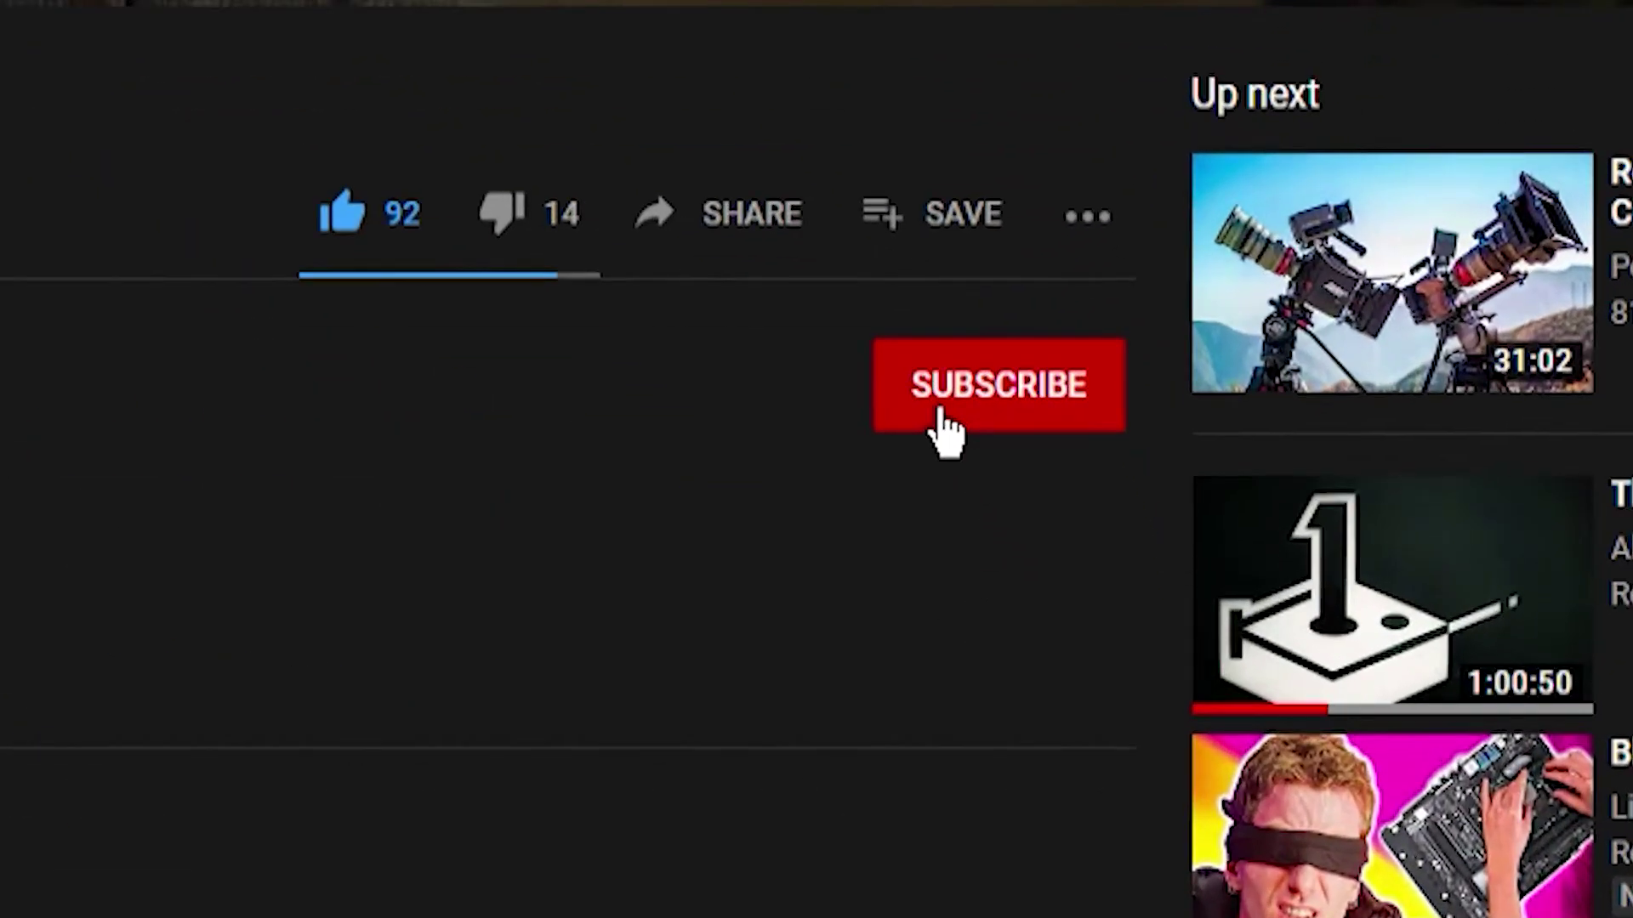
pyautogui.click(944, 417)
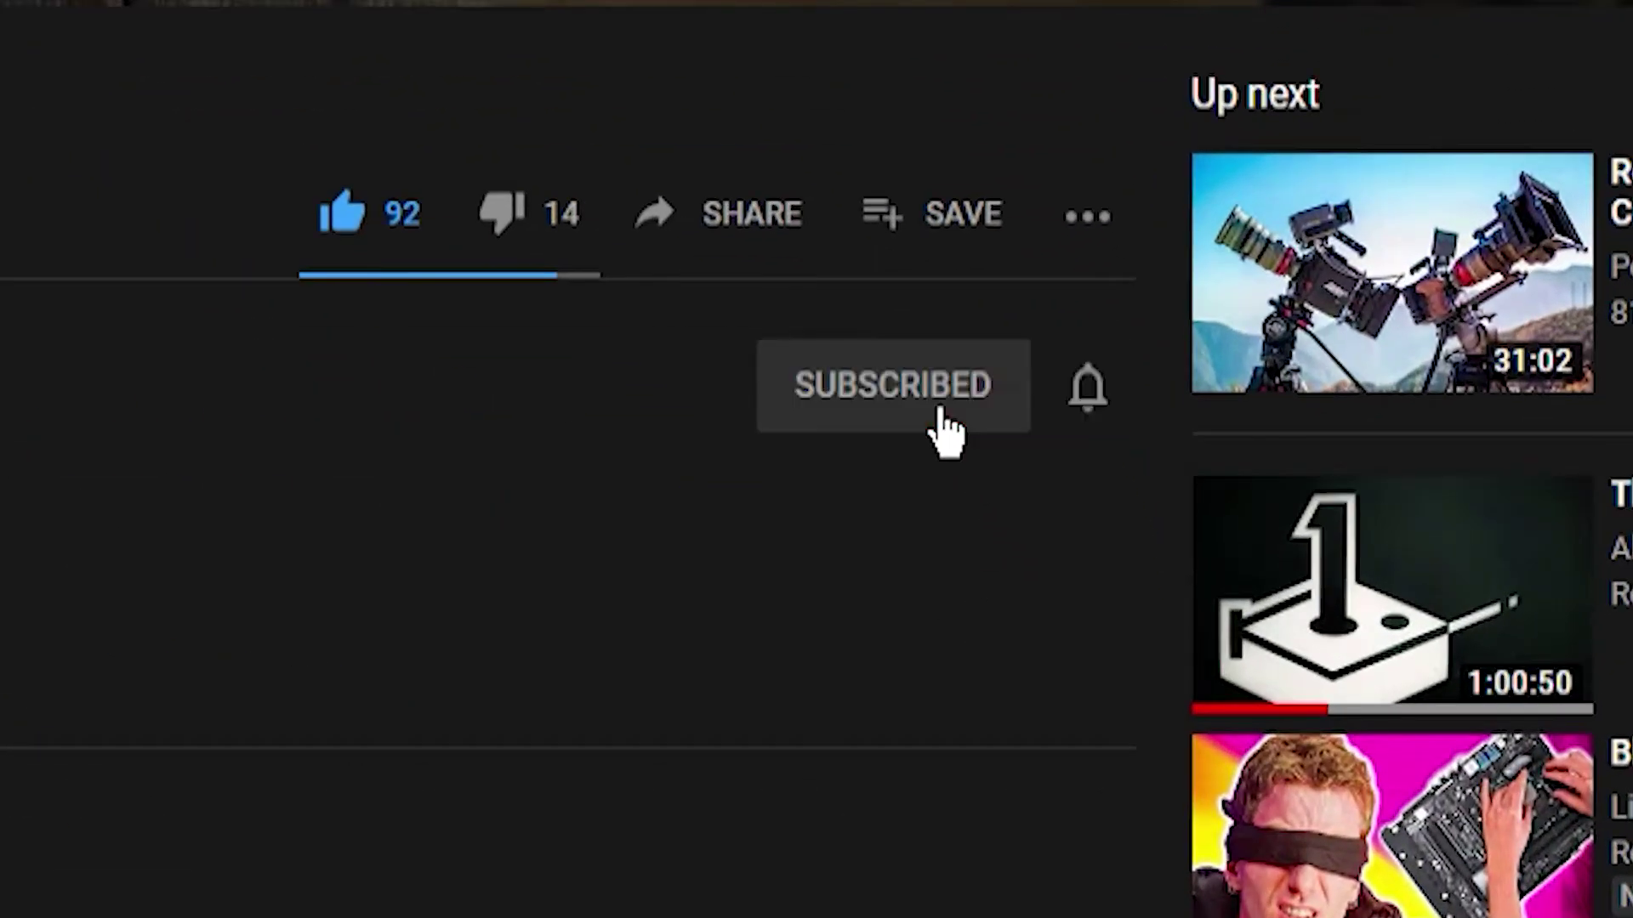
pyautogui.click(1090, 404)
pyautogui.click(1091, 504)
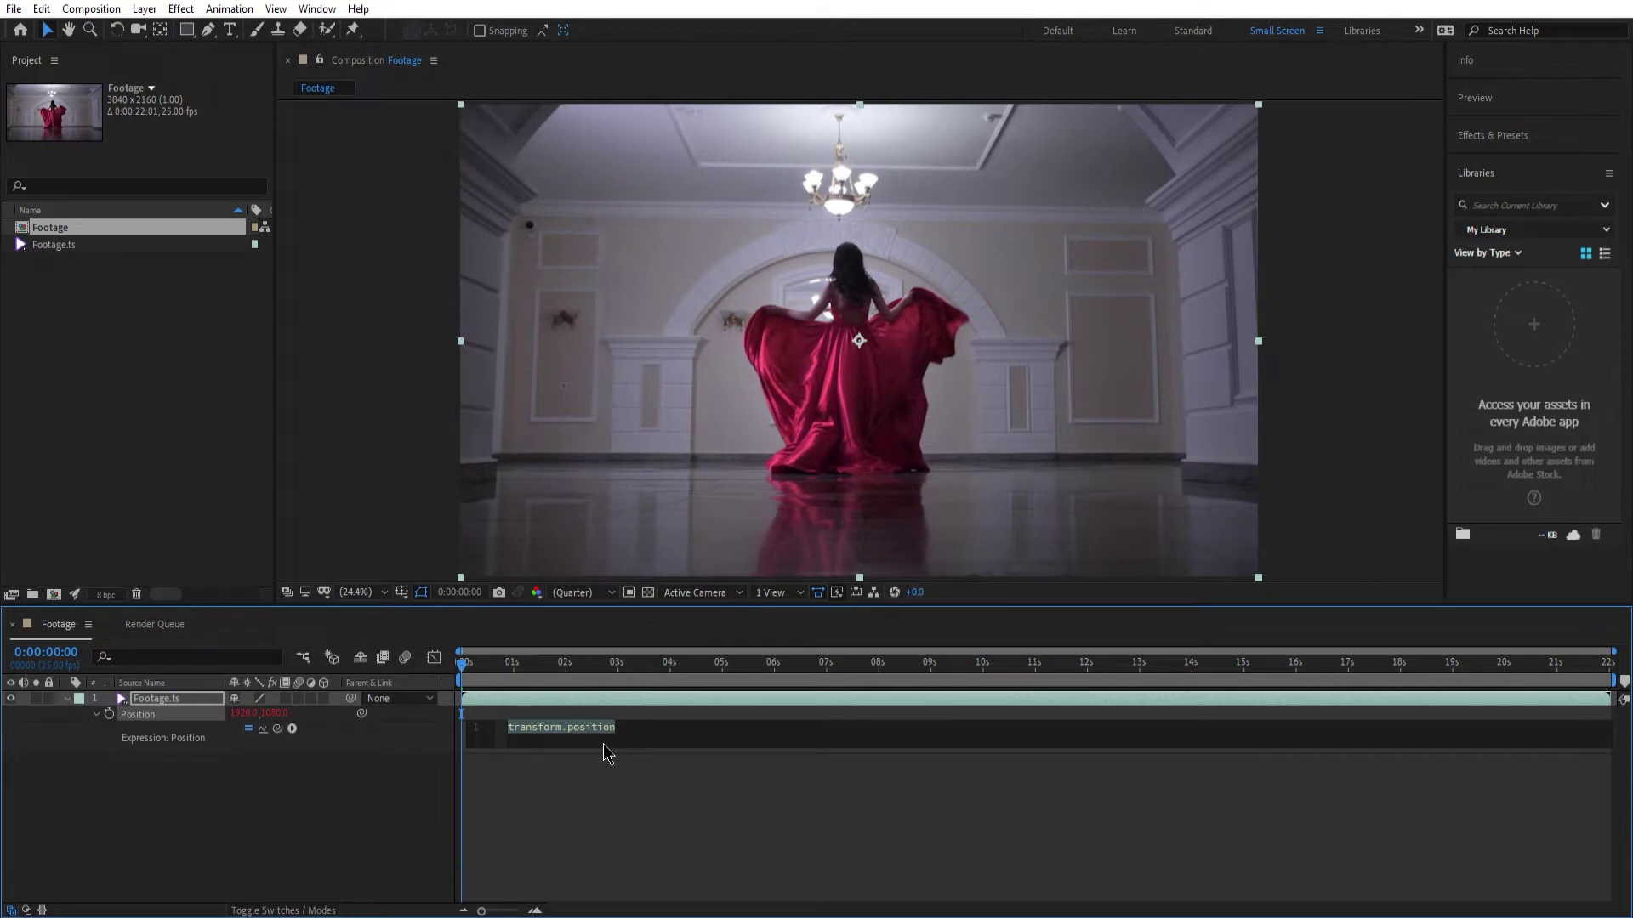
# Commit a wiggle() expression on Position, then preview the Camera Shake effect
pyautogui.write('wiggle()')
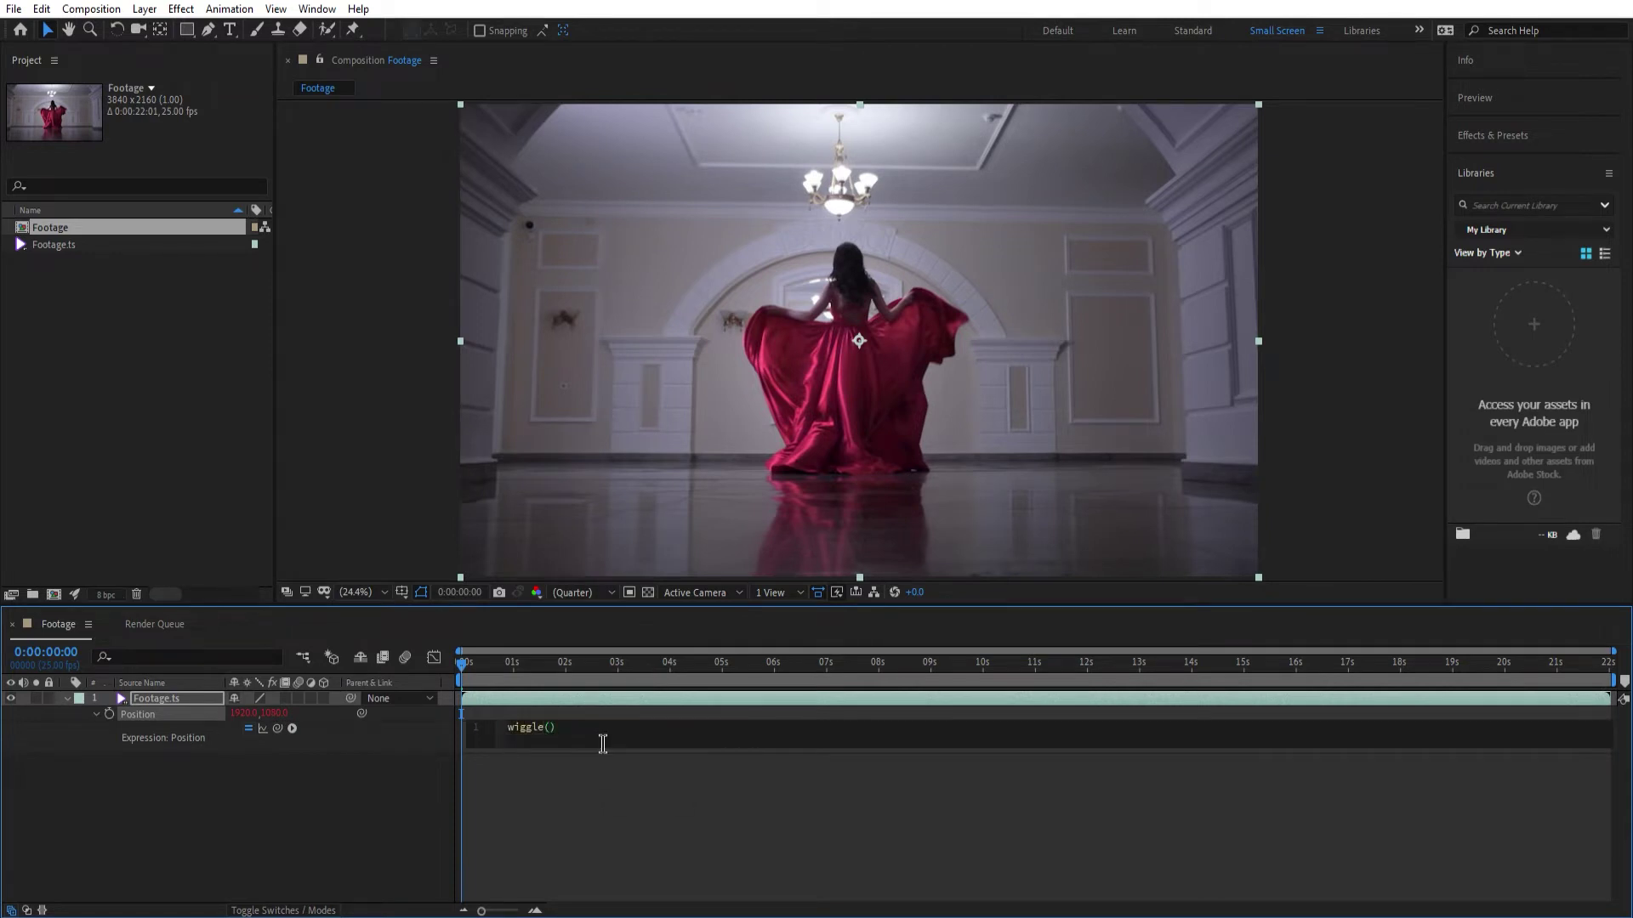
pyautogui.click(582, 778)
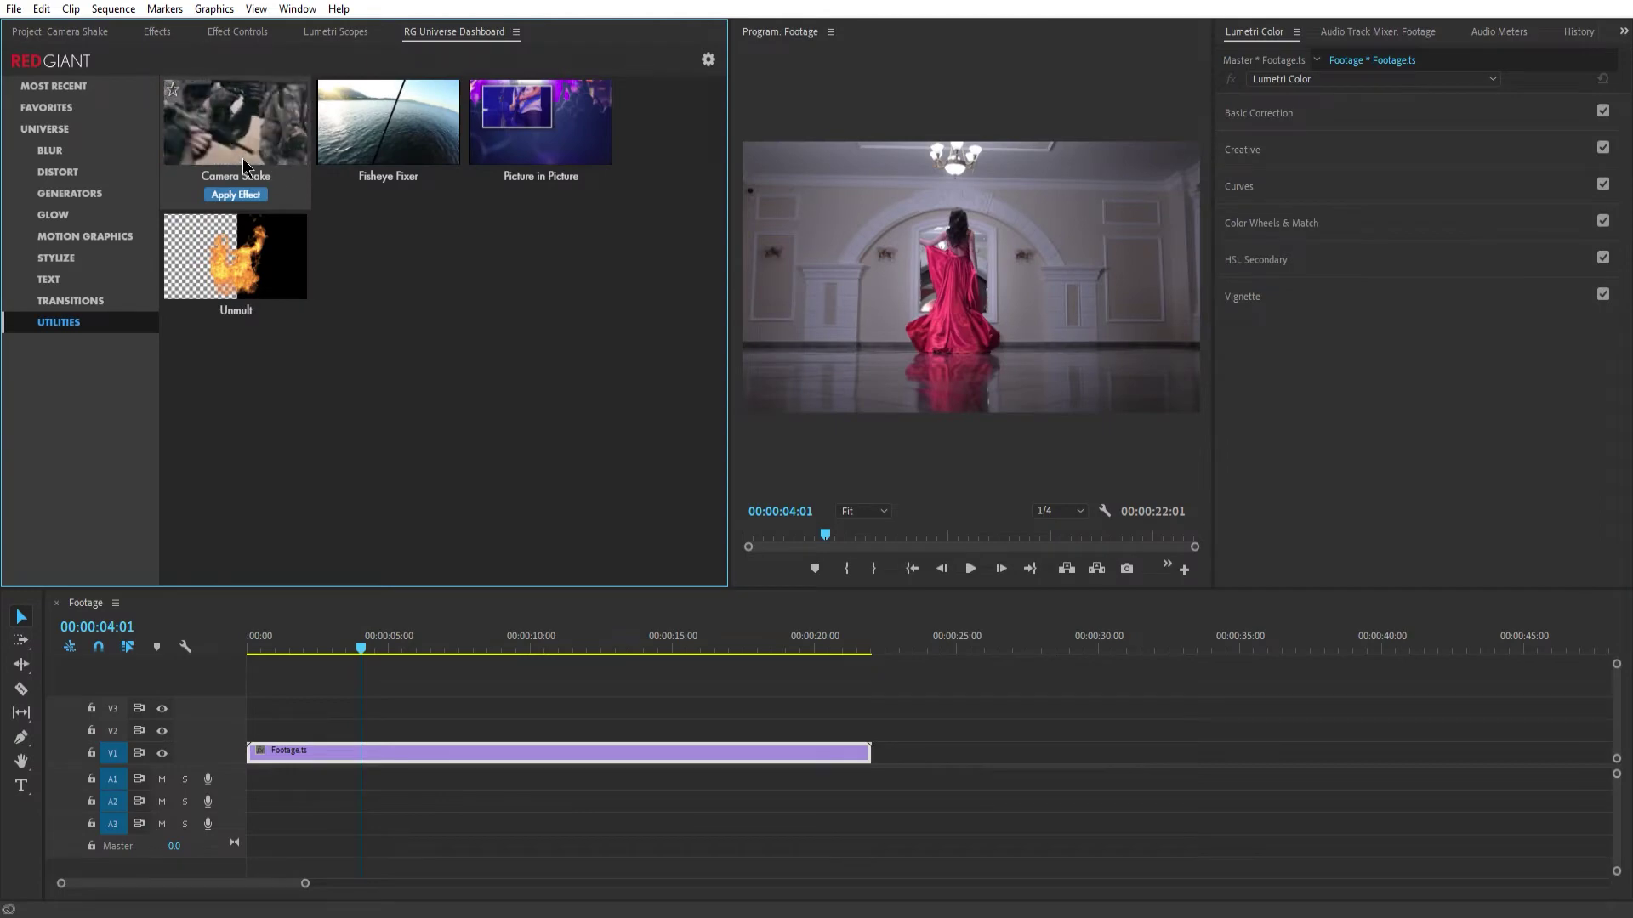
pyautogui.click(242, 158)
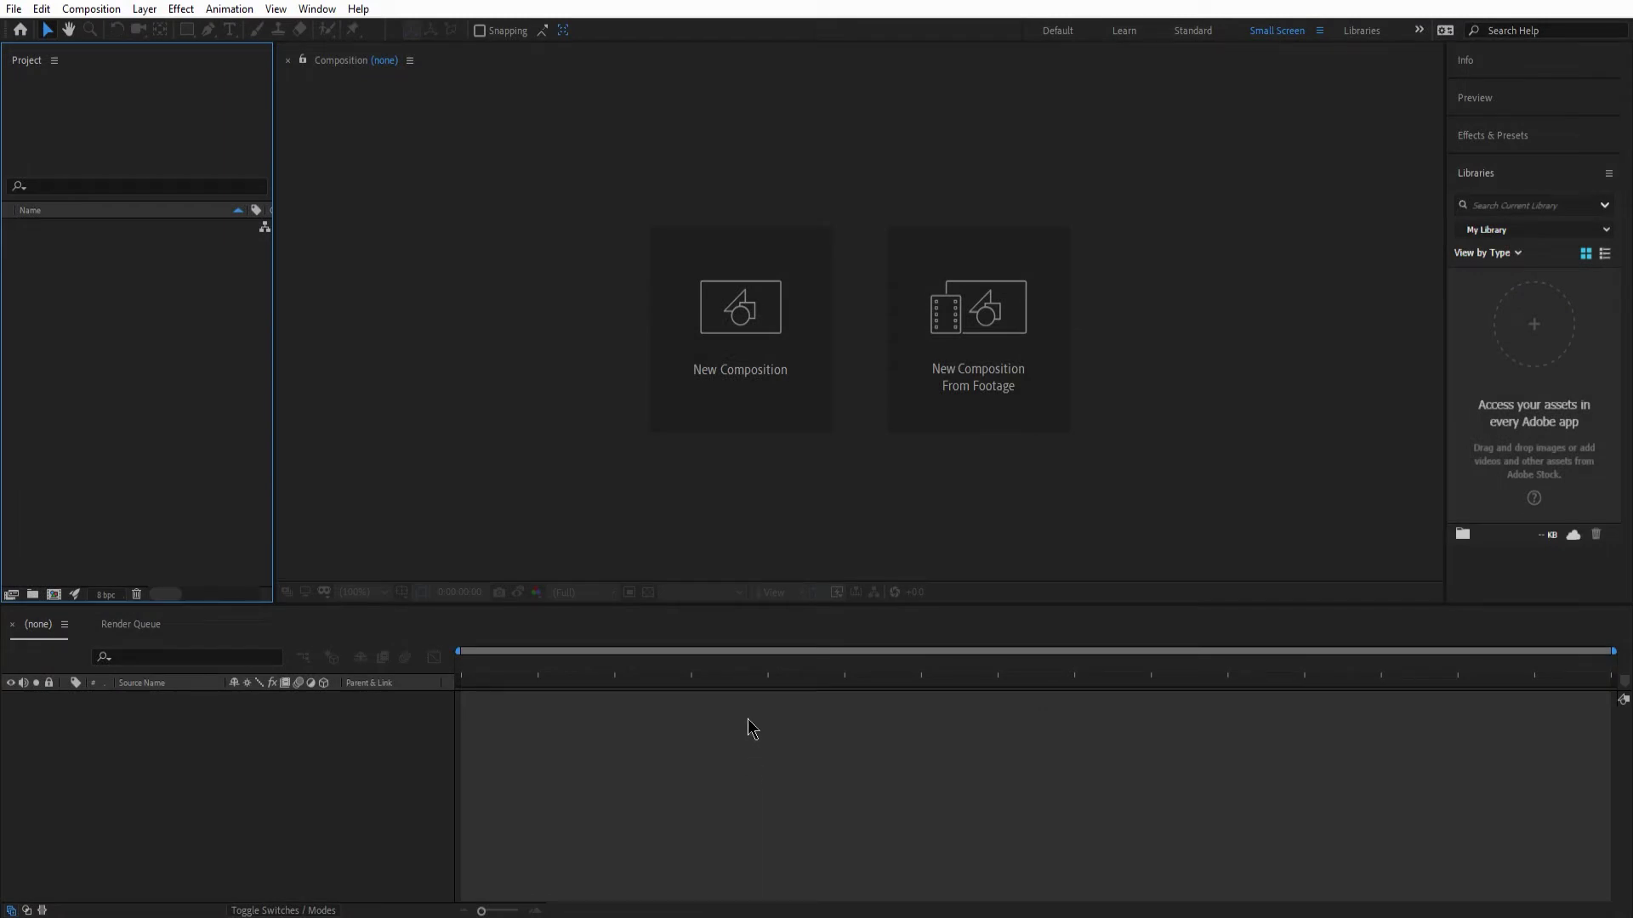
# Import Footage.ts and build a Footage composition from it with New Comp from Selection
pyautogui.doubleClick(151, 378)
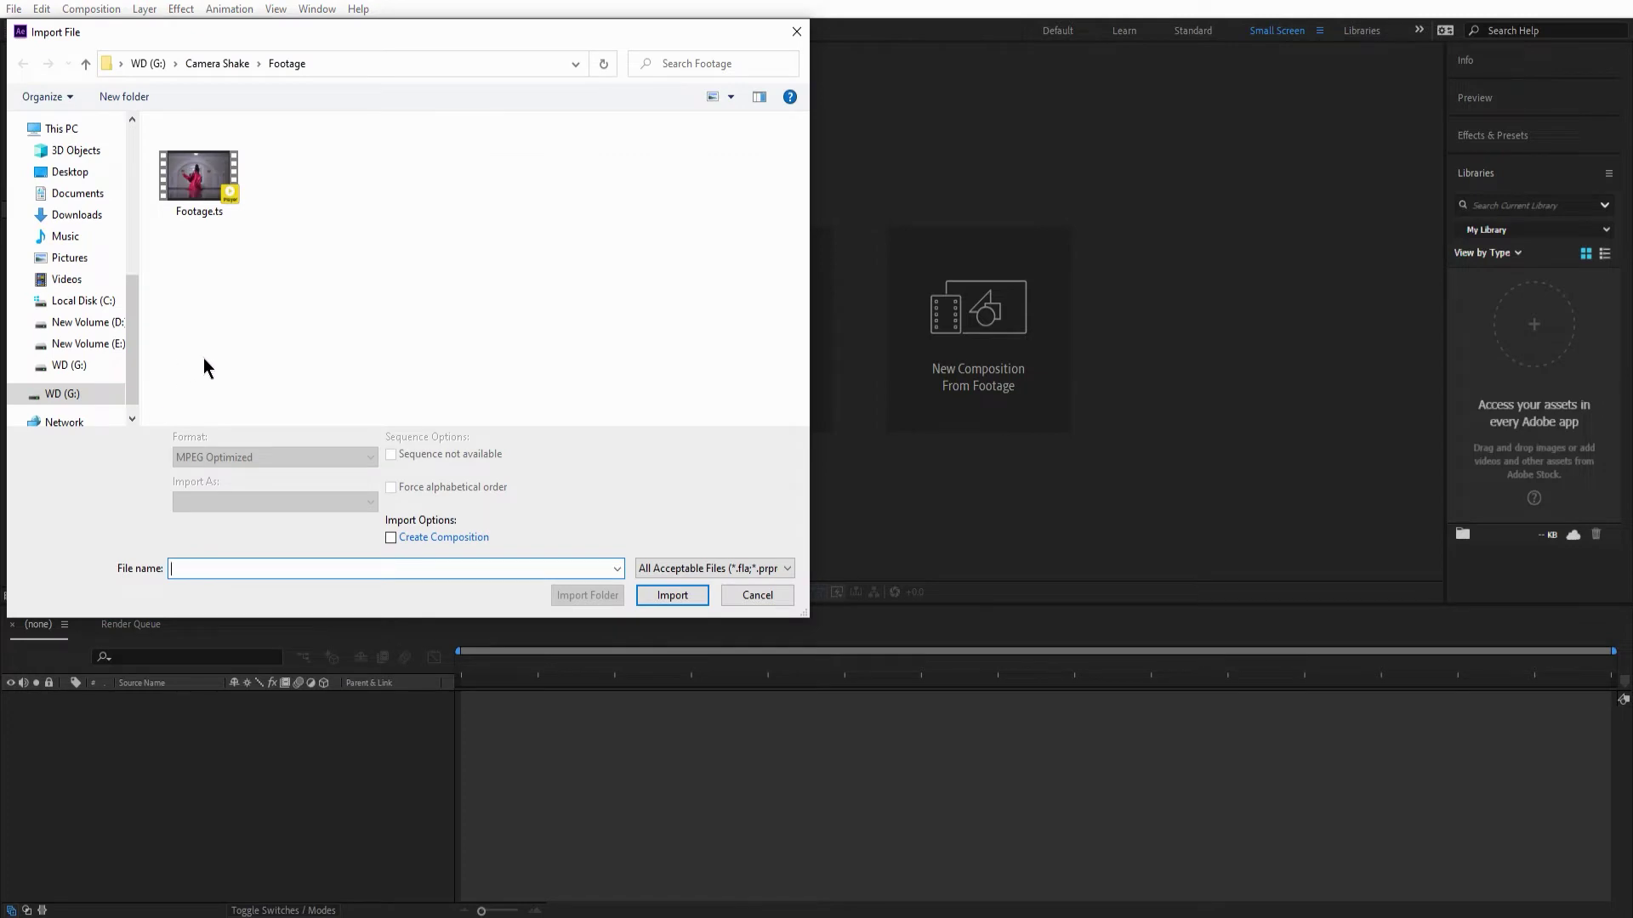
pyautogui.doubleClick(196, 176)
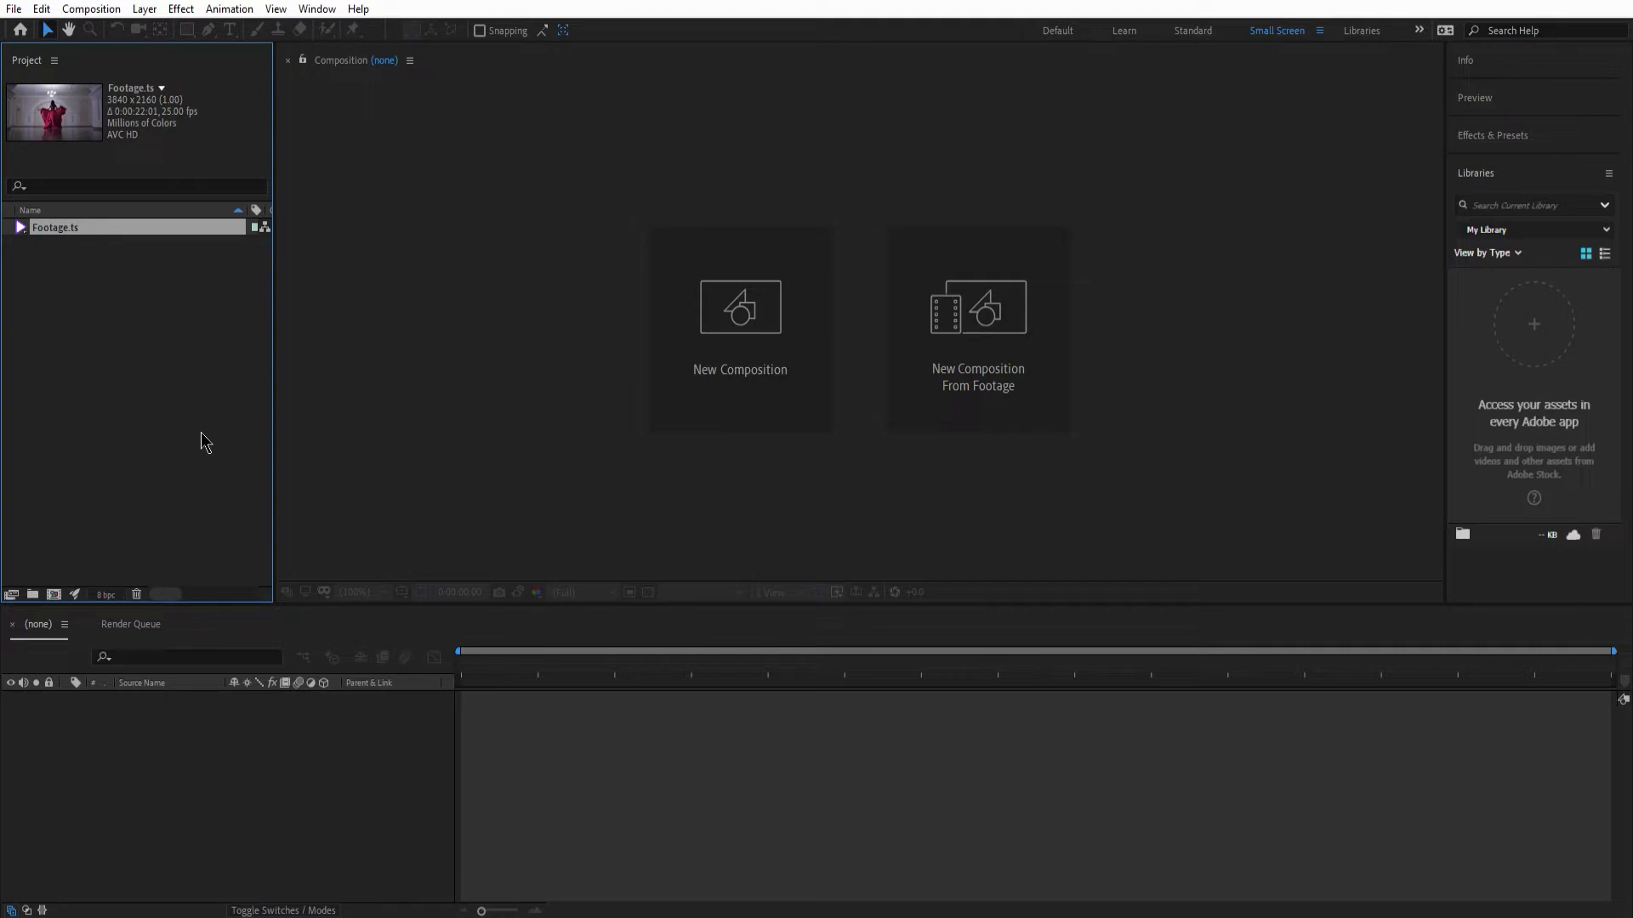
pyautogui.rightClick(116, 232)
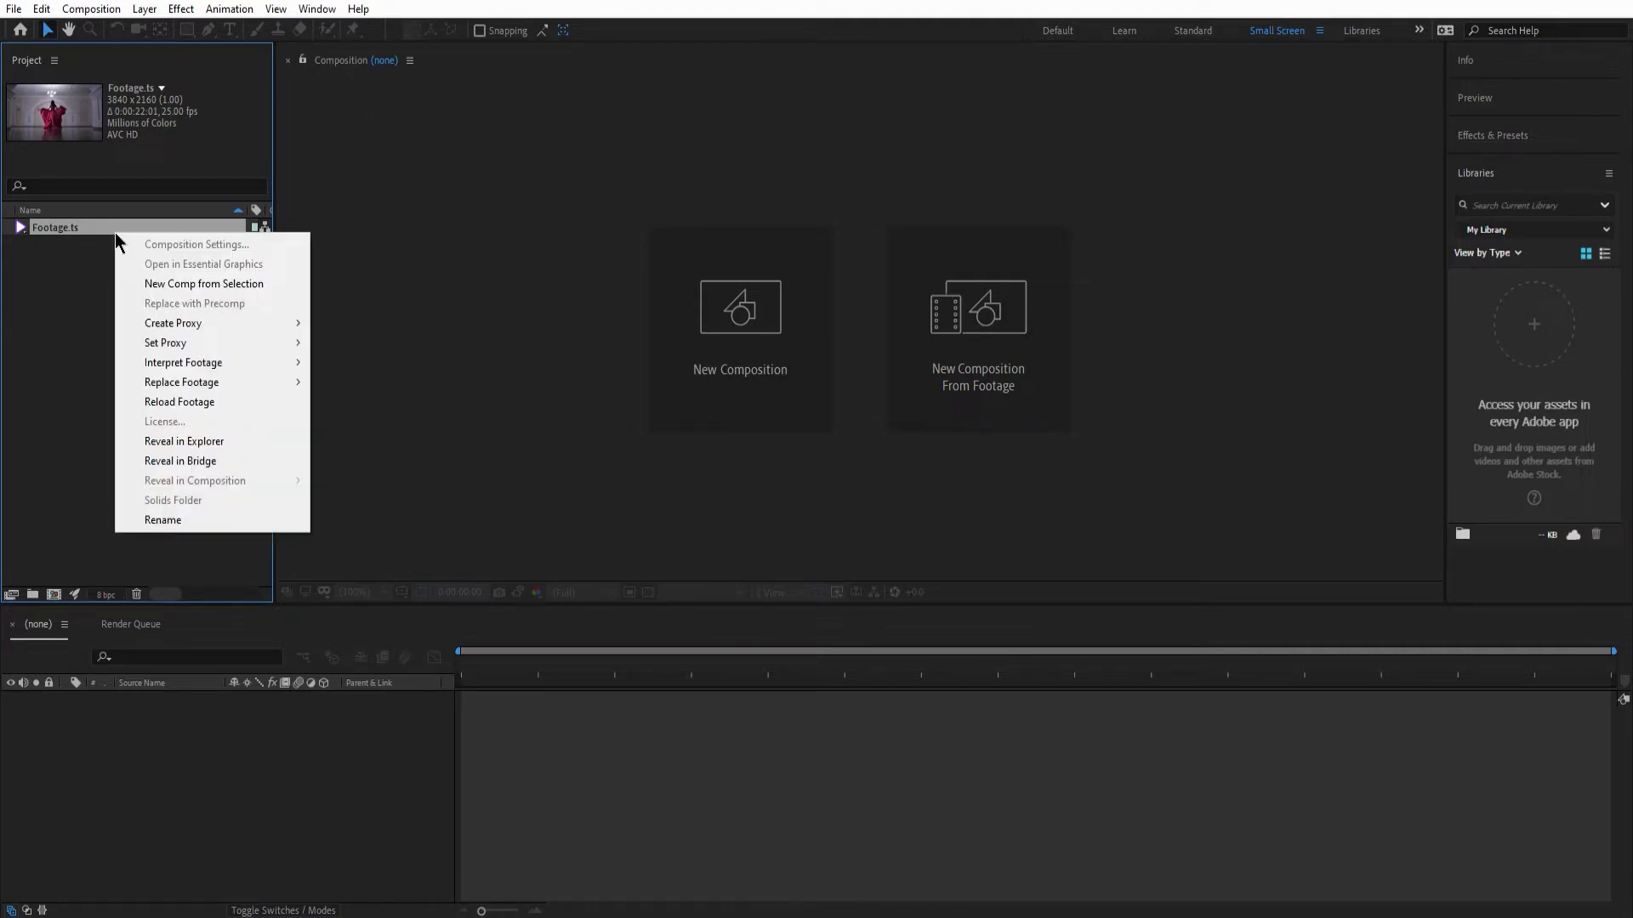
pyautogui.click(189, 284)
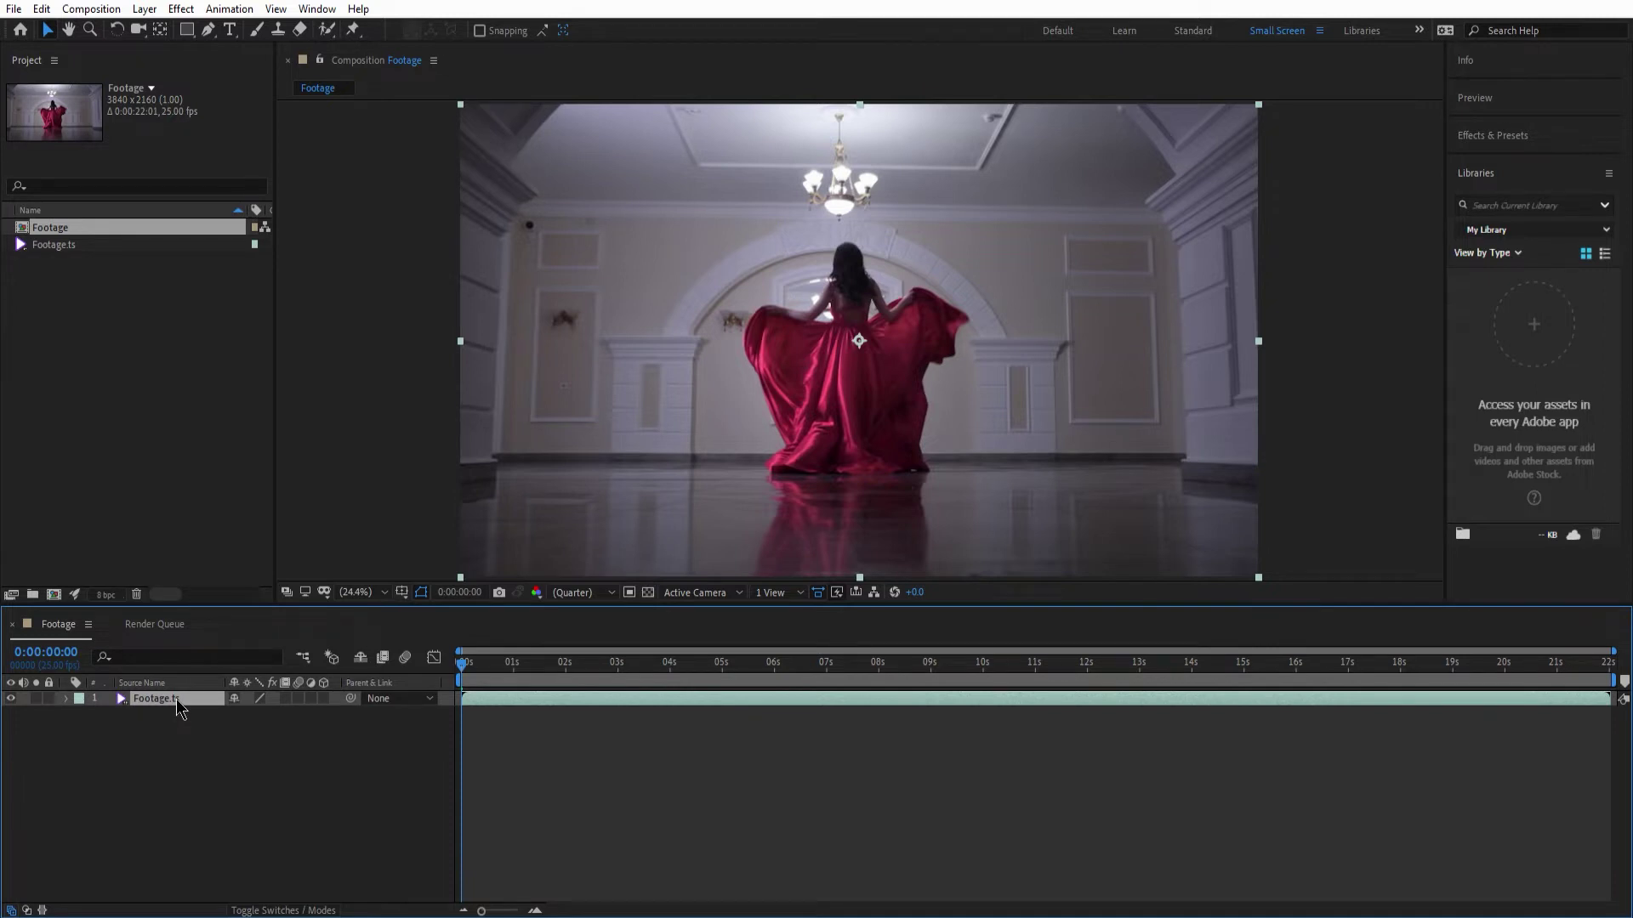
# Give the Footage.ts layer's Position the expression wiggle(2,30)
pyautogui.press('p')
pyautogui.keyDown('alt'); pyautogui.click(109, 715); pyautogui.keyUp('alt')
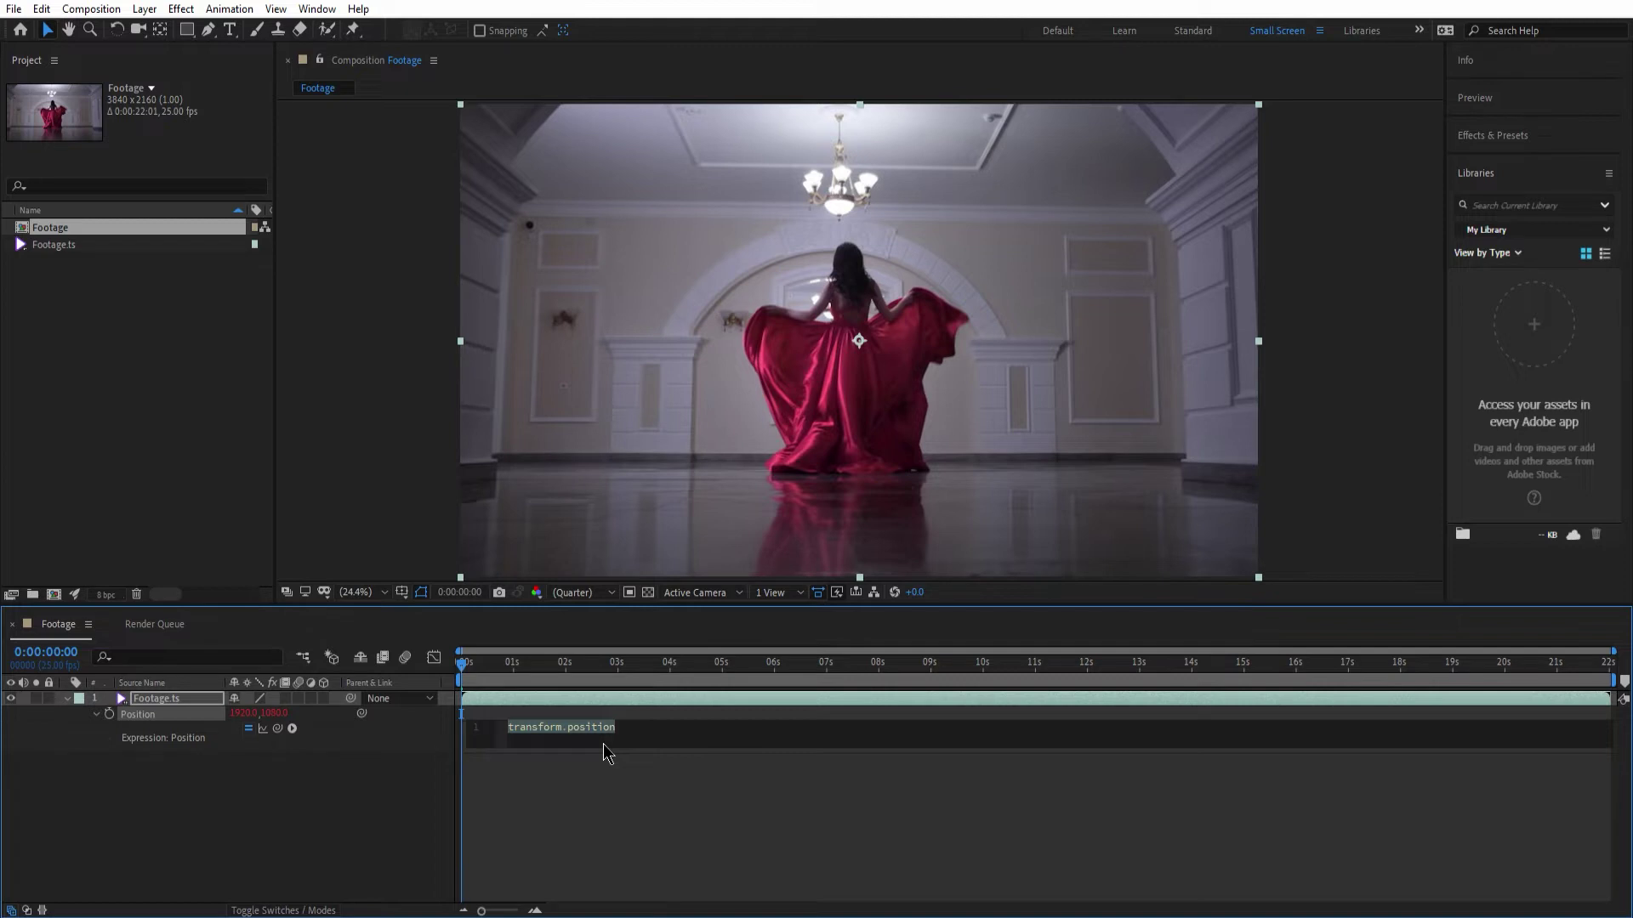
pyautogui.write('wigg')
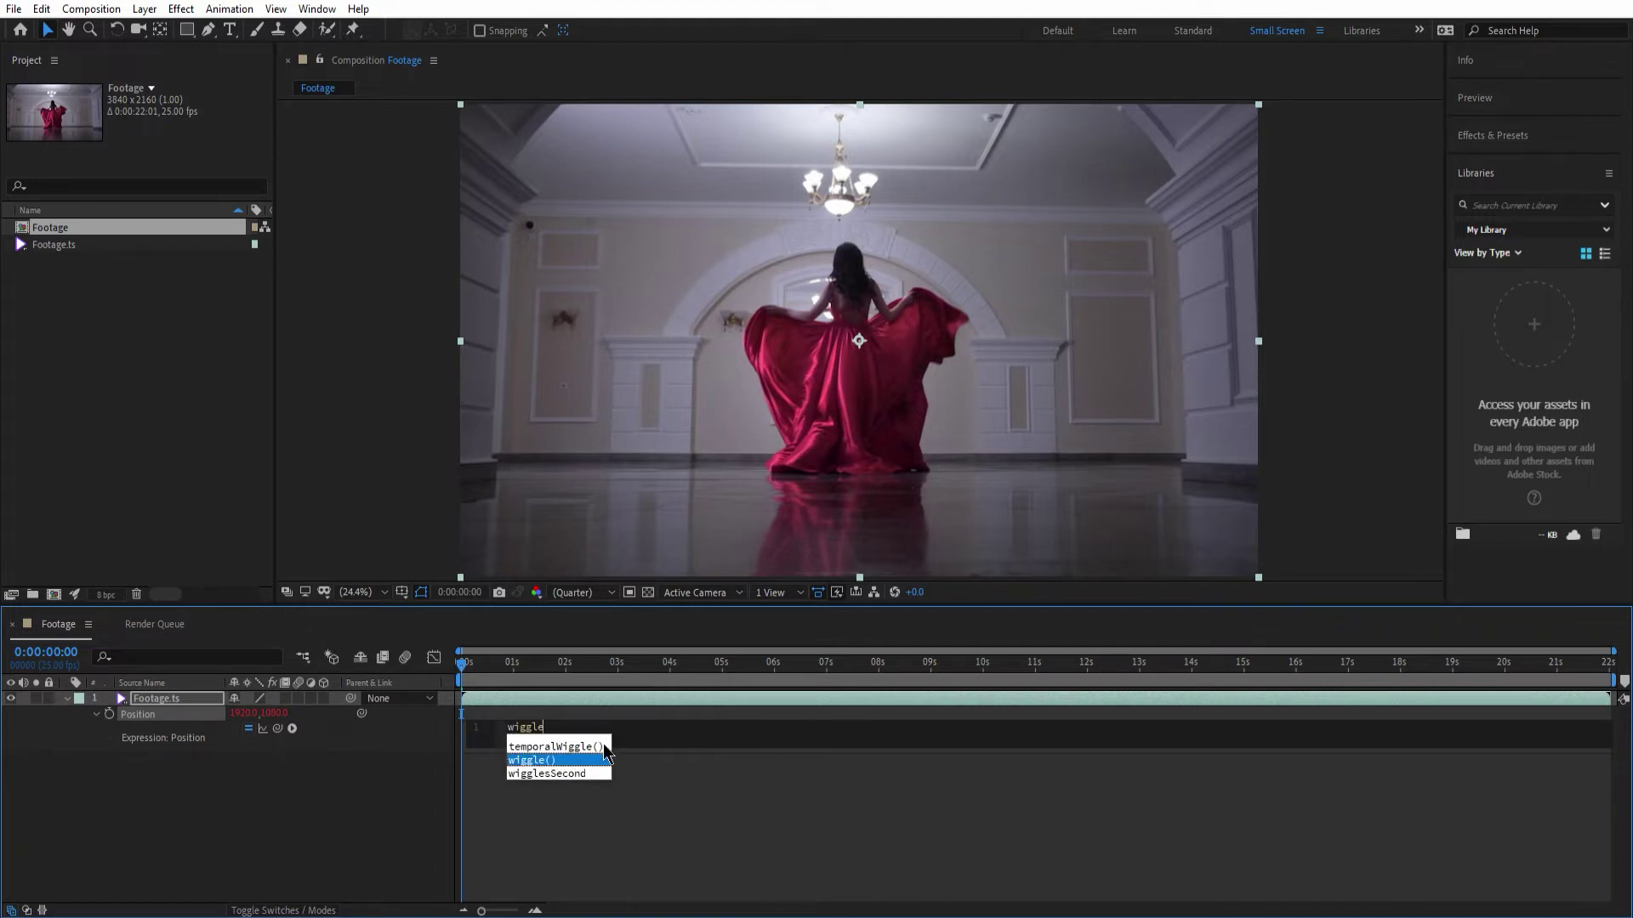
pyautogui.write('le')
pyautogui.press('Return')
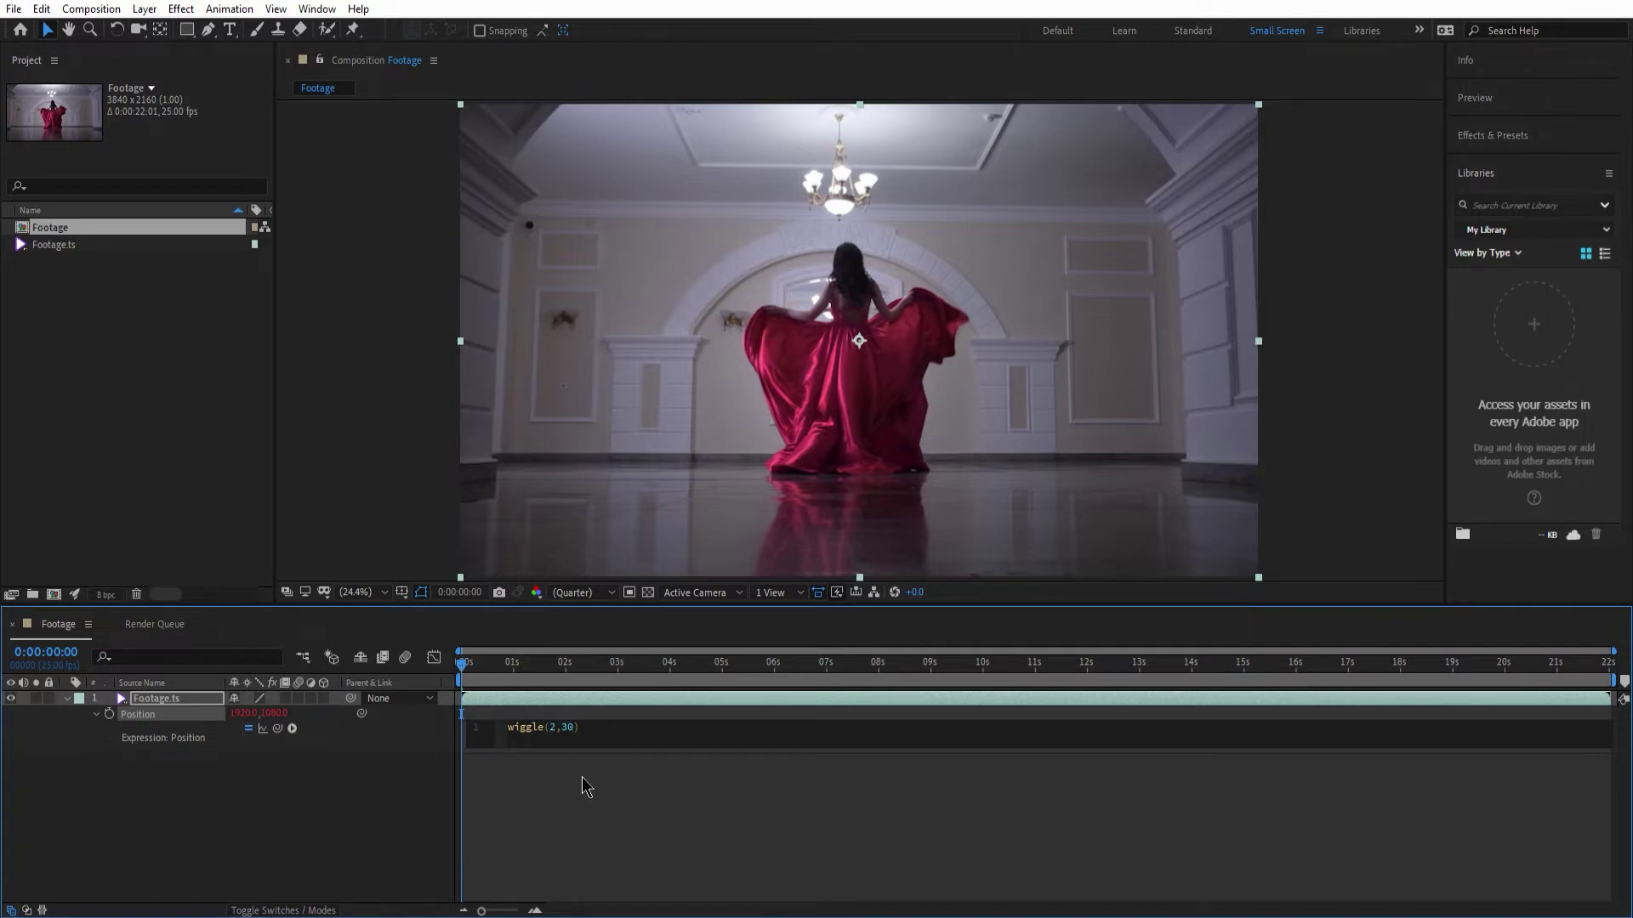
pyautogui.click(582, 777)
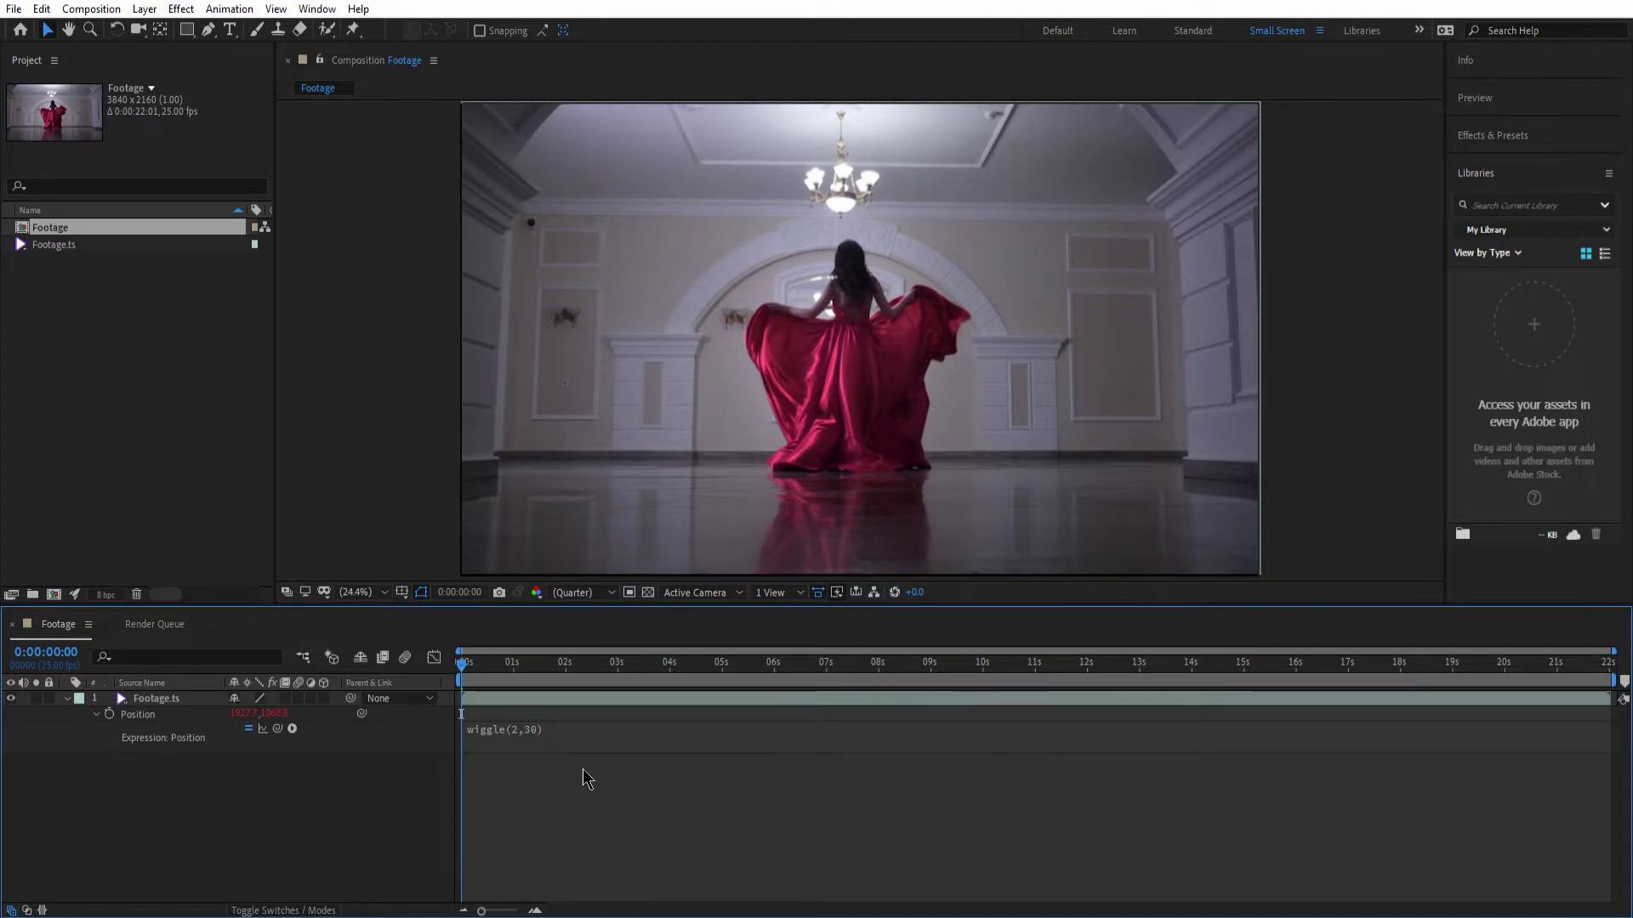
# Preview the shake, scale the Footage.ts layer to 120%, and preview it again
pyautogui.press('space')
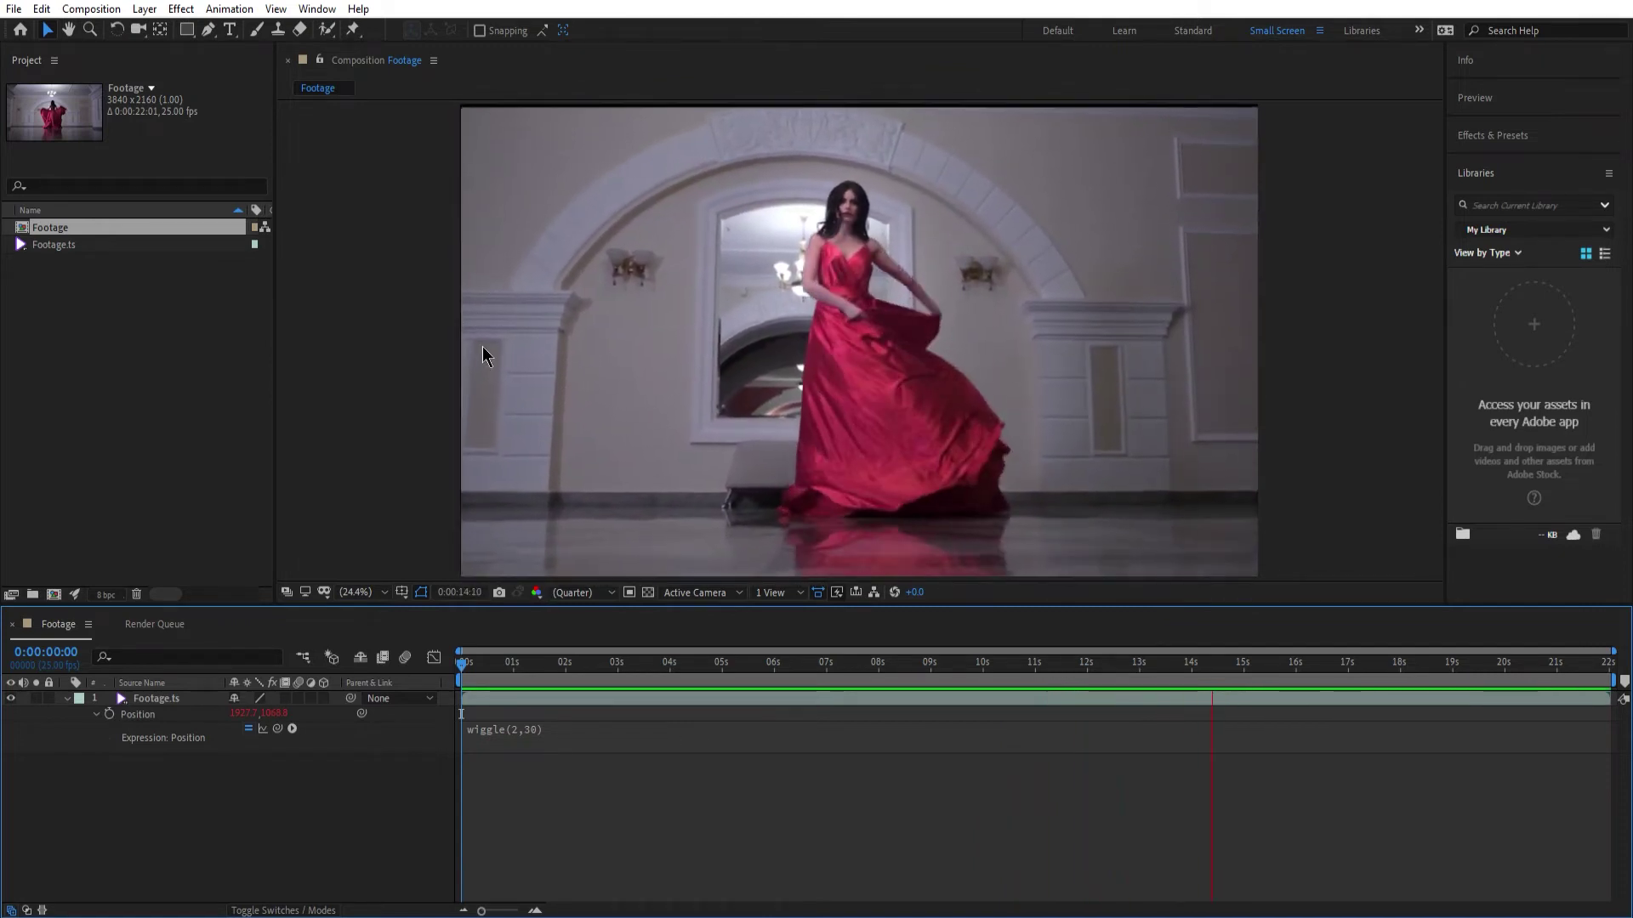
pyautogui.press('space')
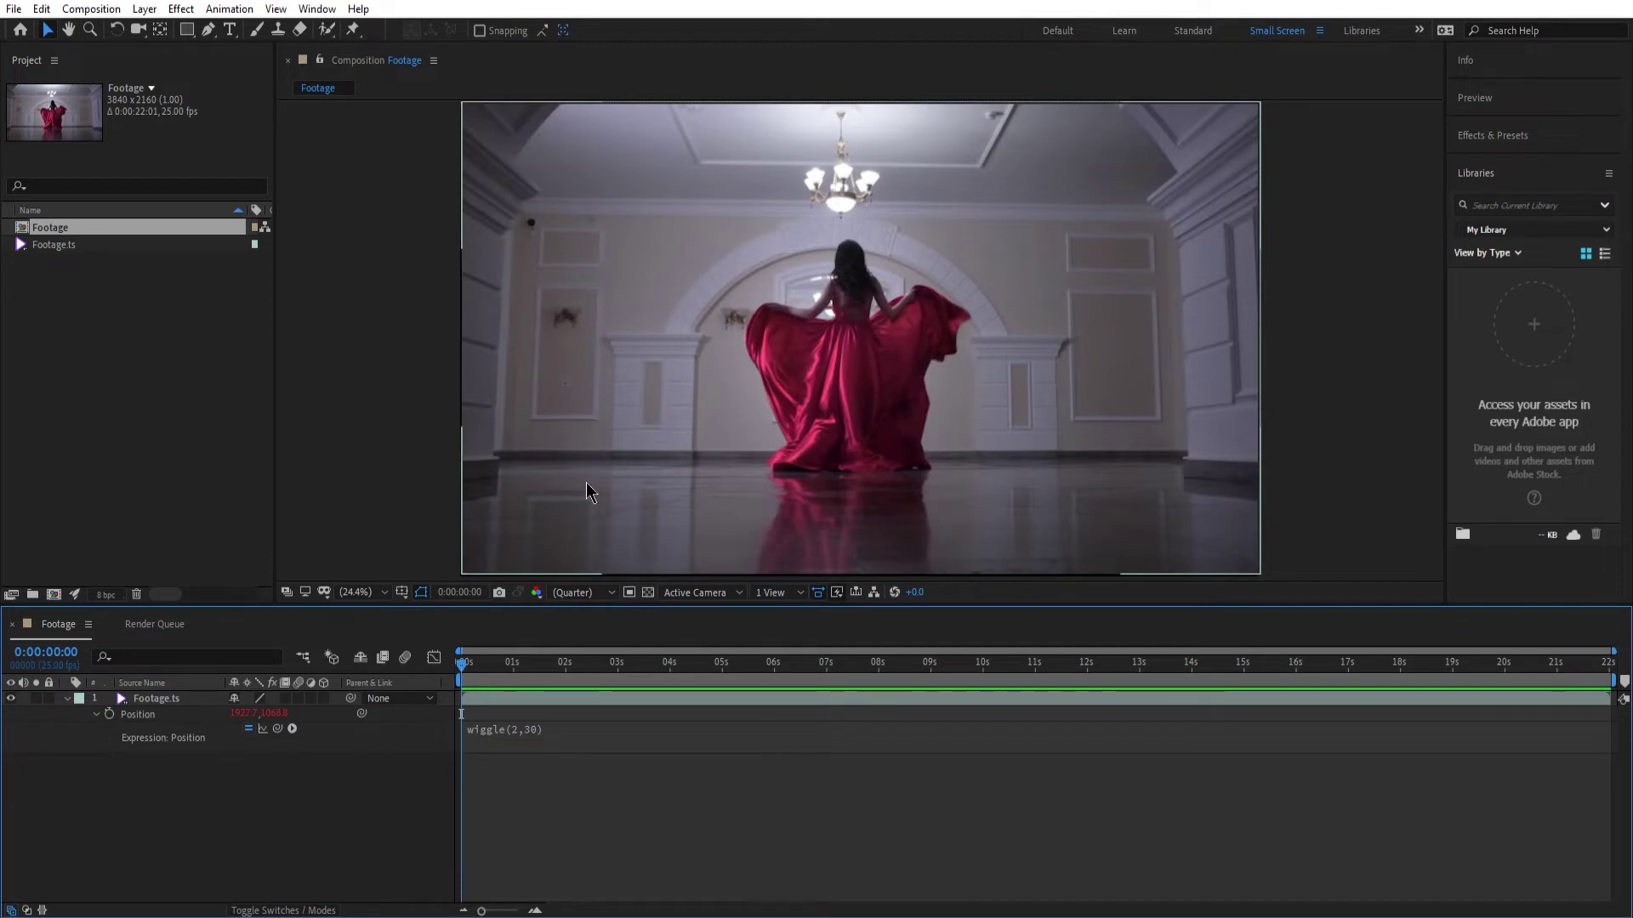
pyautogui.click(138, 702)
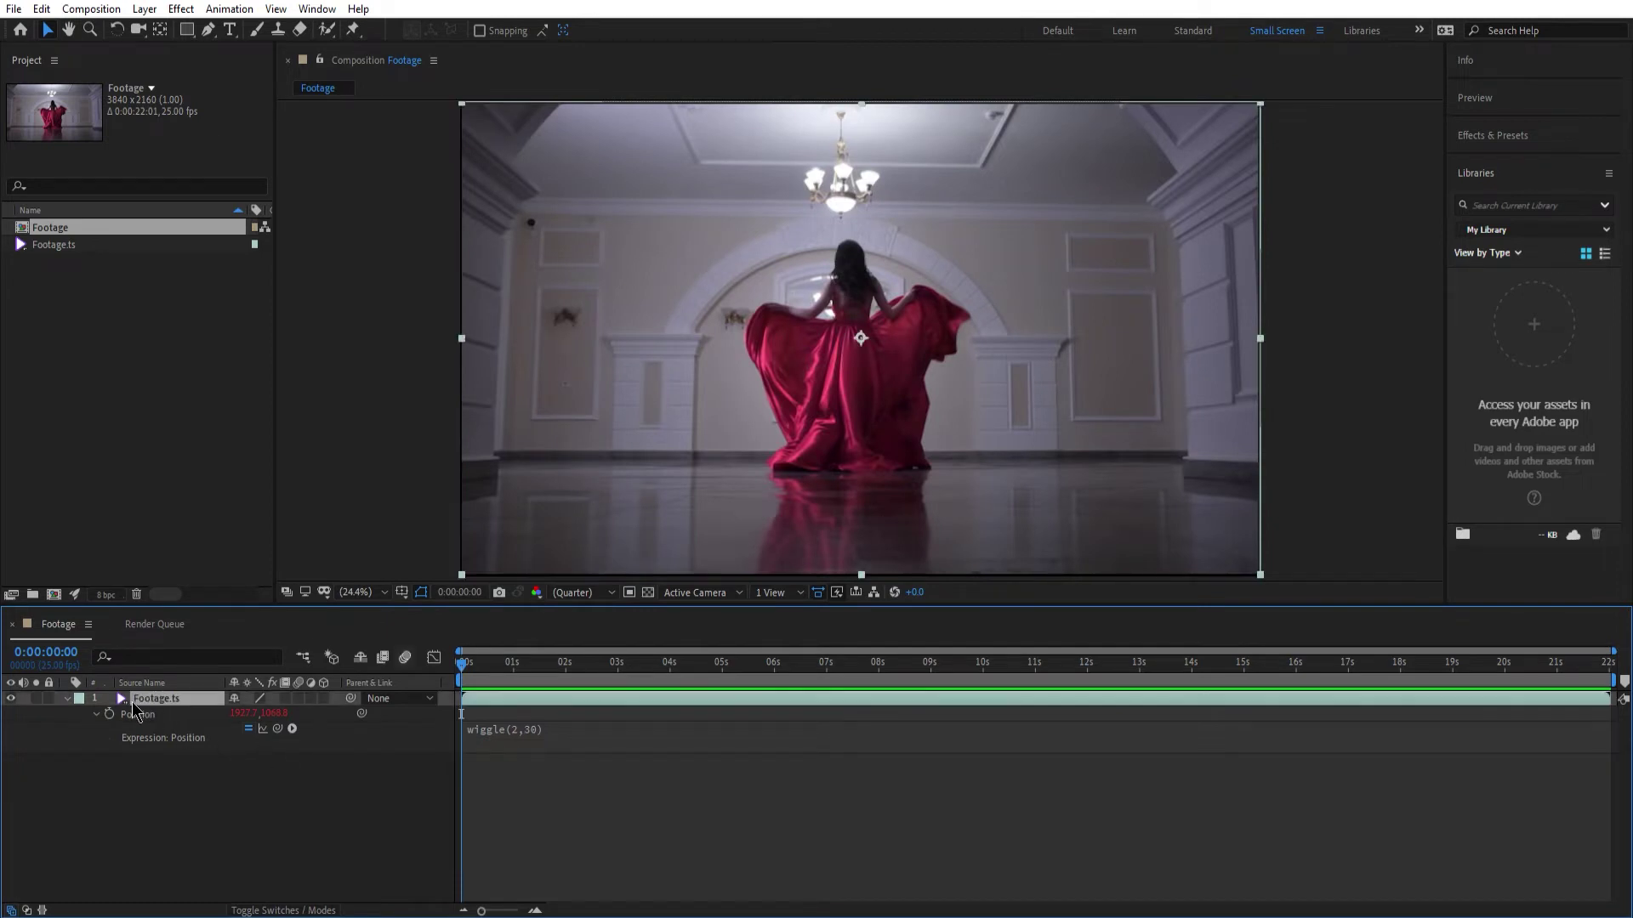
pyautogui.press('s')
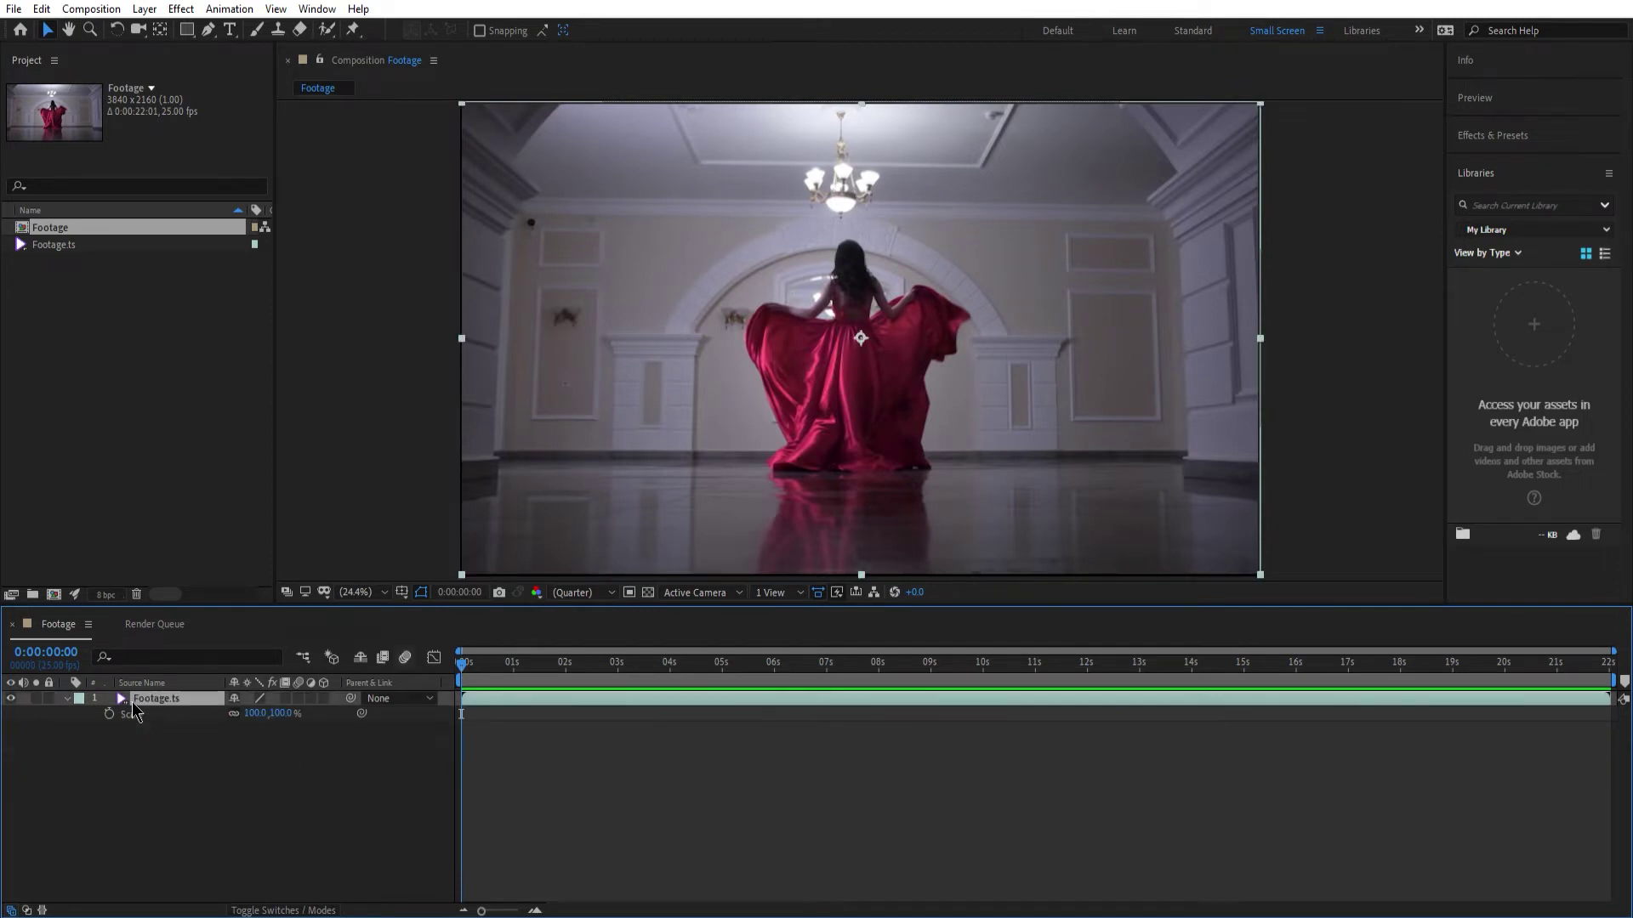
pyautogui.click(281, 714)
pyautogui.write('120')
pyautogui.press('Return')
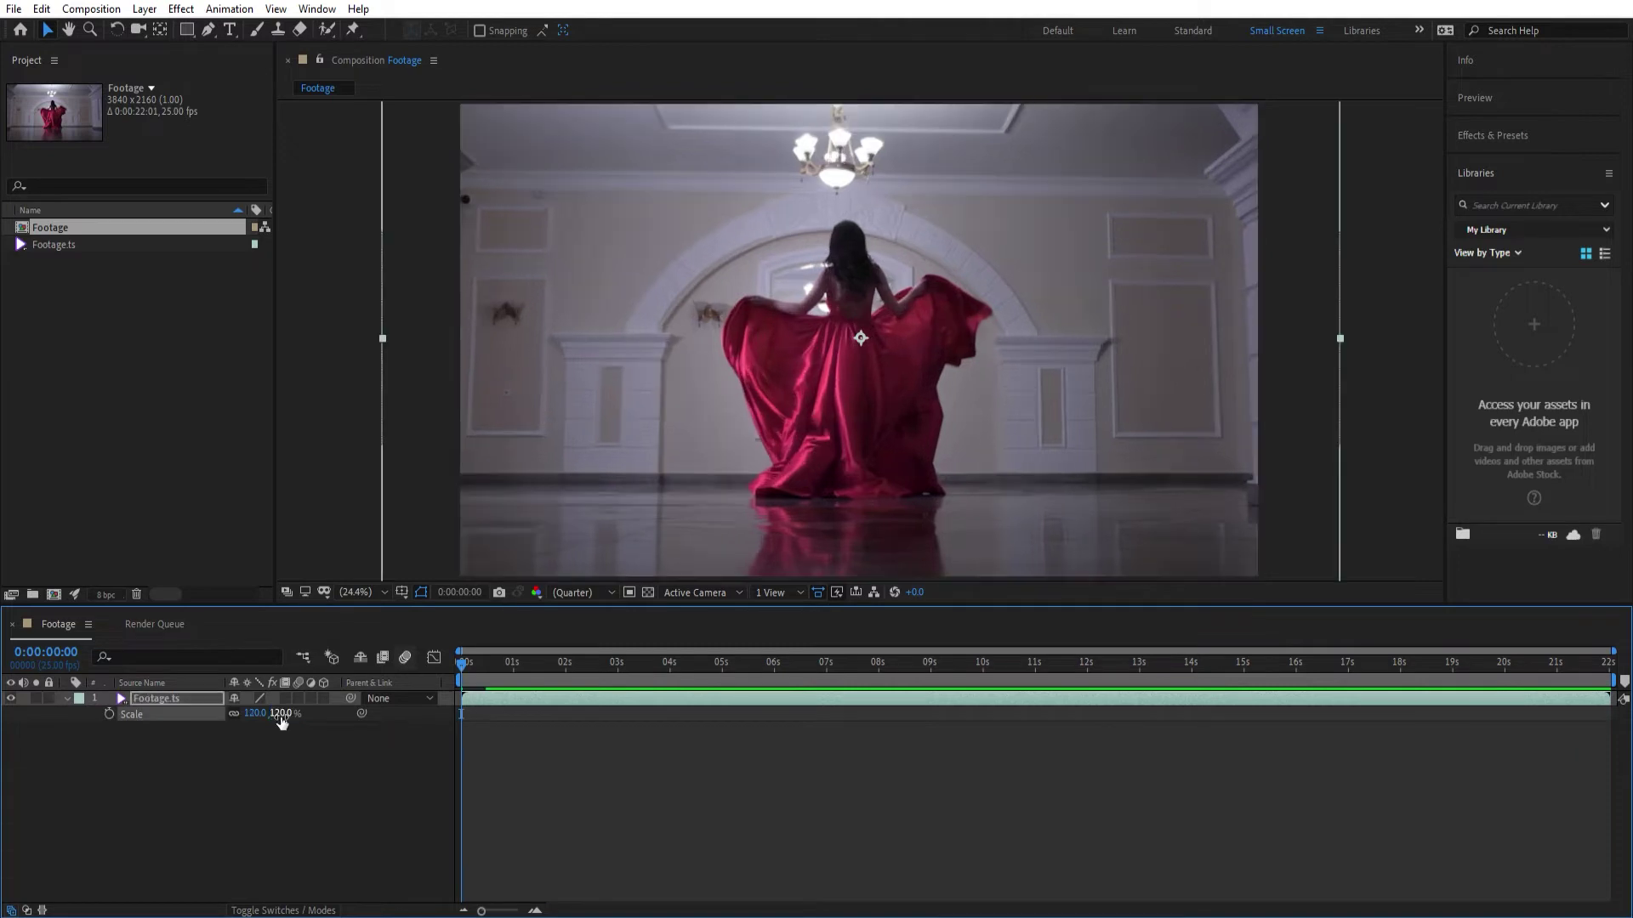
pyautogui.press('space')
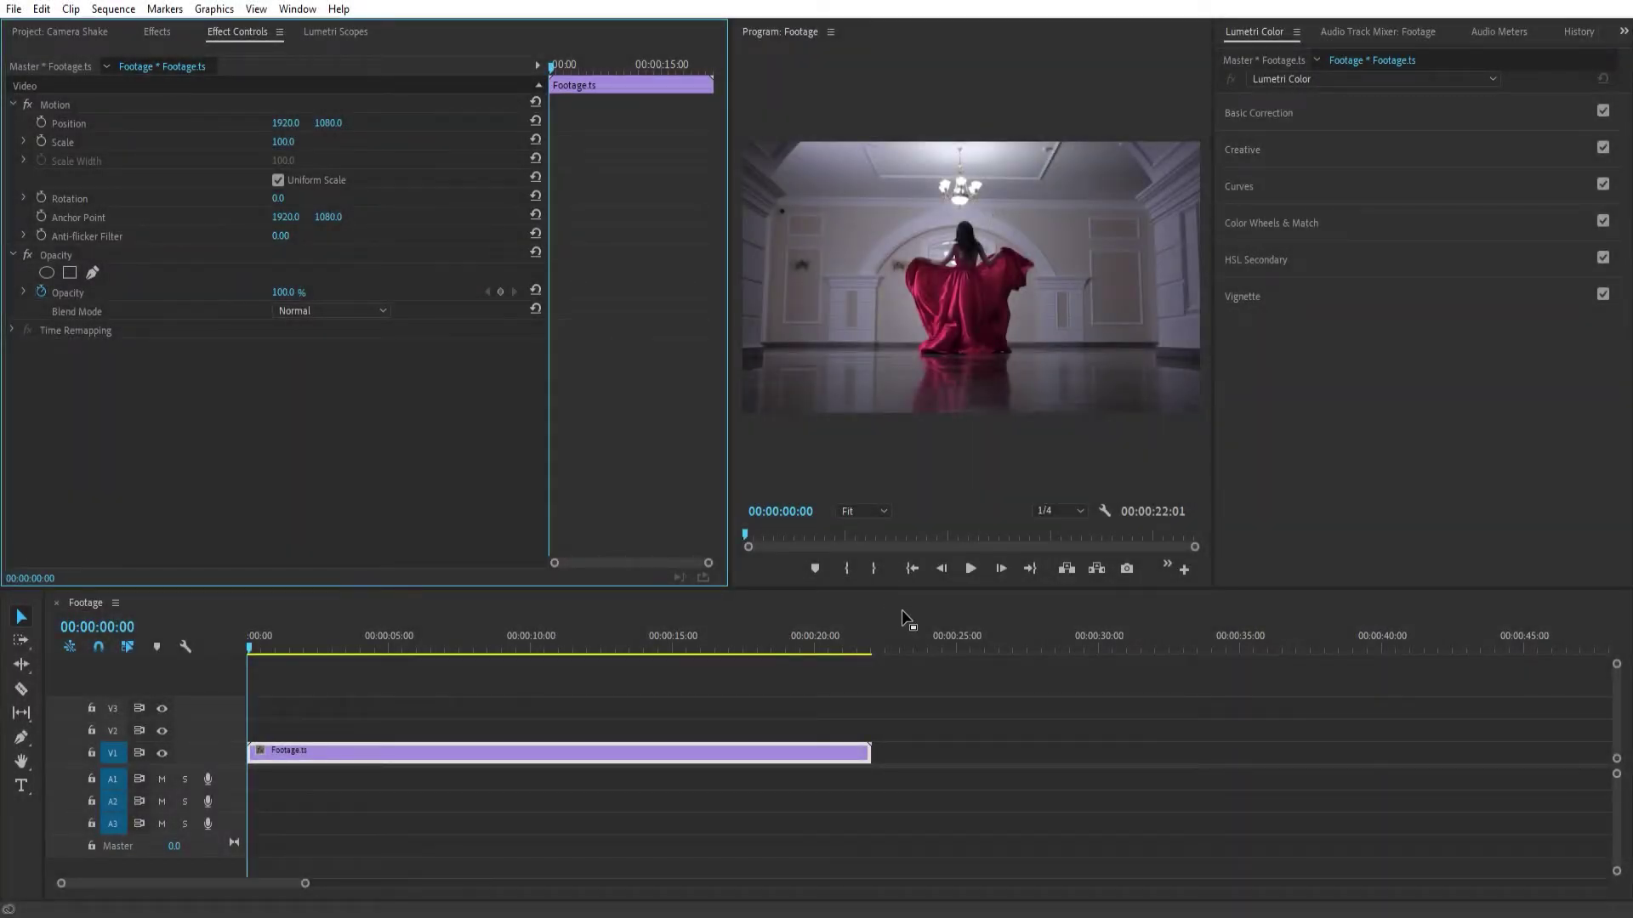
# Play the unshaken footage, stop near 00:00:04:01, and bring up the Window menu
pyautogui.click(969, 568)
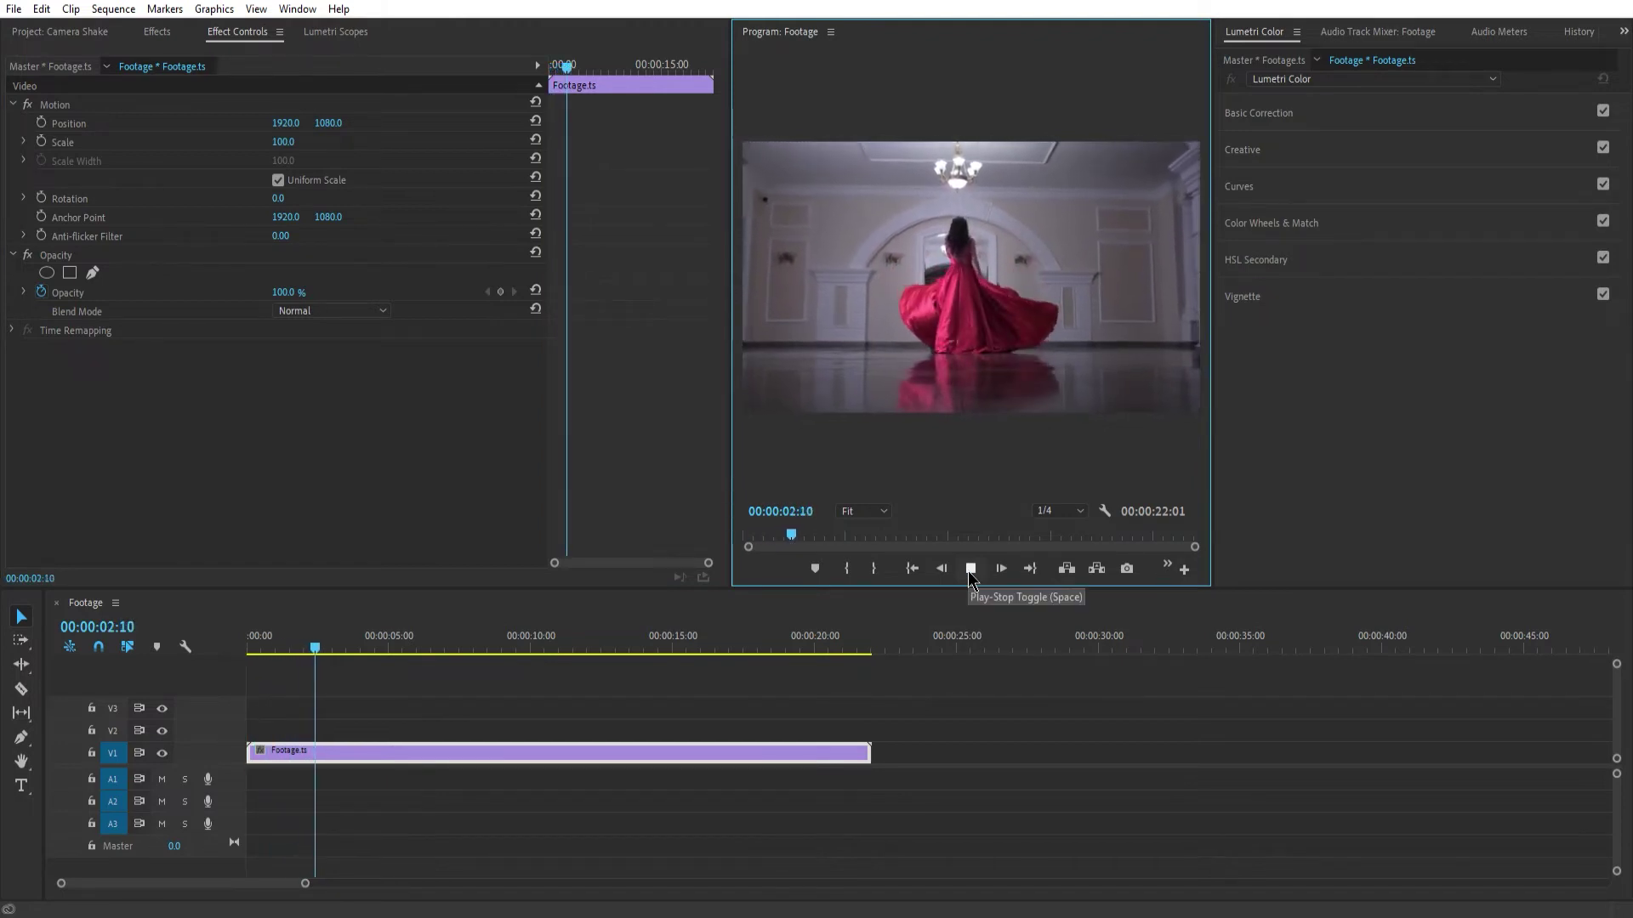
pyautogui.click(969, 568)
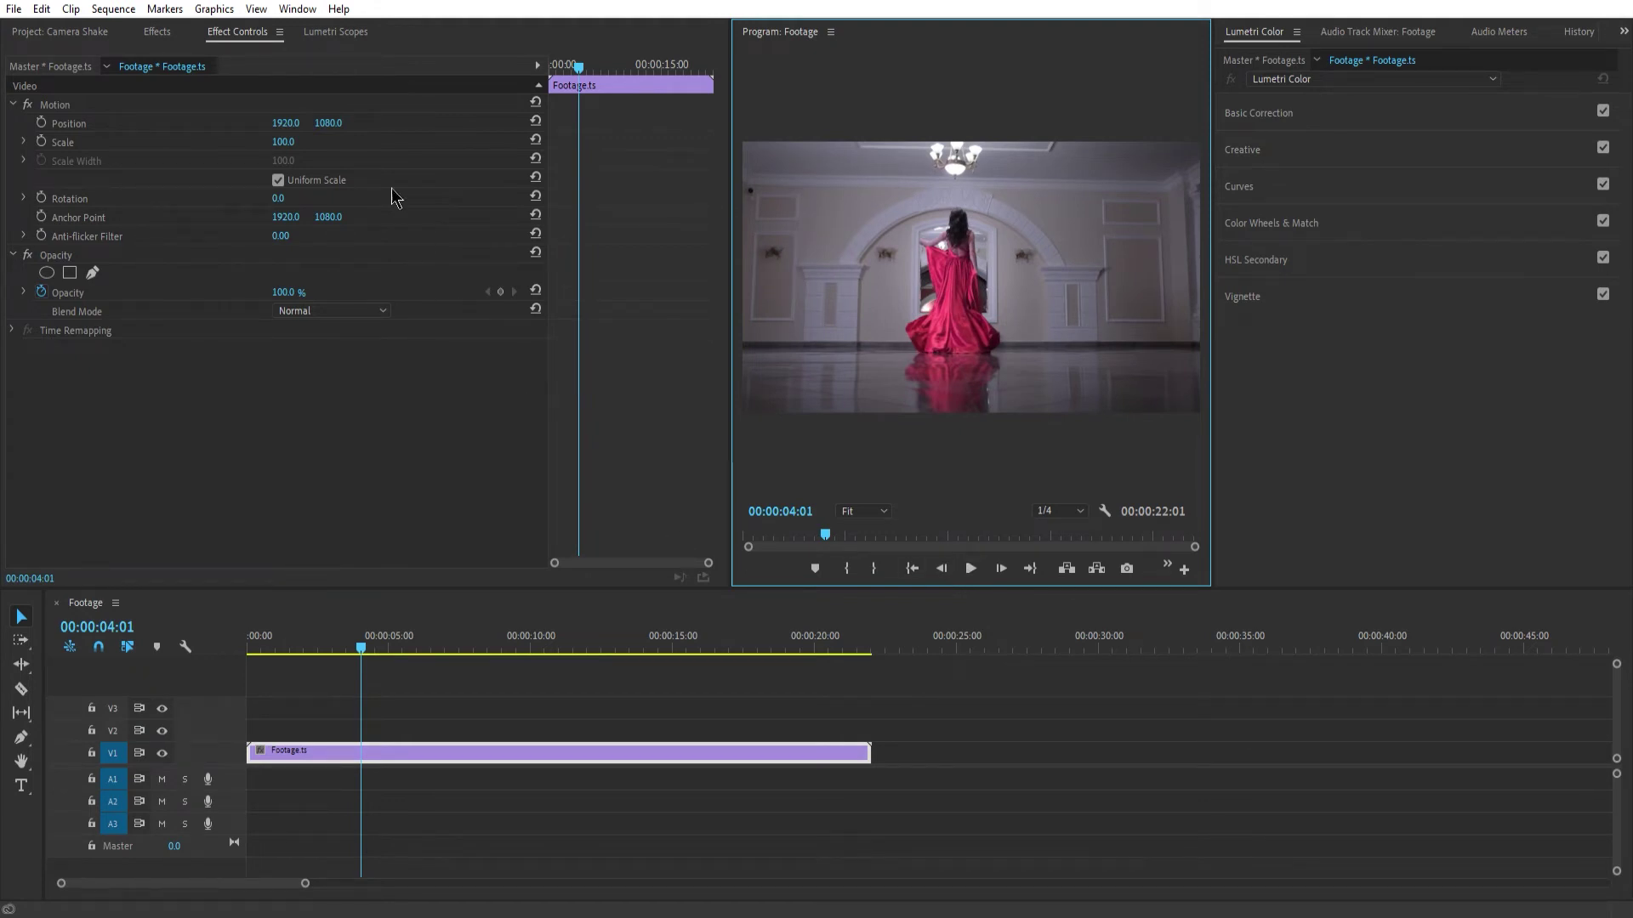
pyautogui.click(296, 8)
# Open the RG Universe Dashboard and browse the Blur through Text effect categories
pyautogui.moveTo(384, 78)
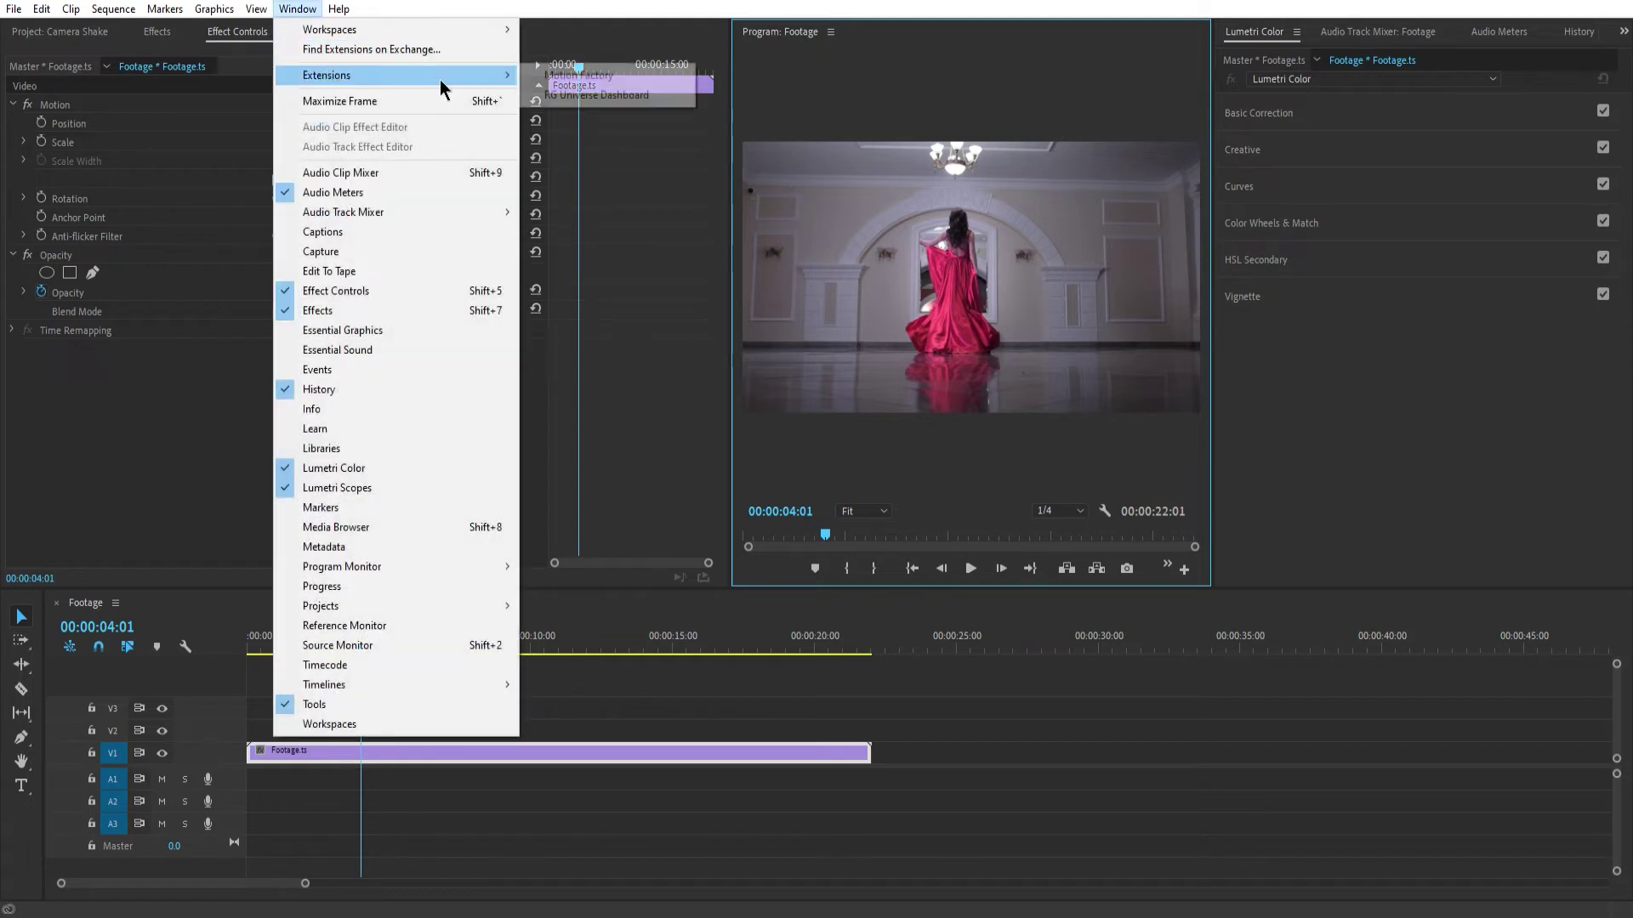
pyautogui.click(595, 94)
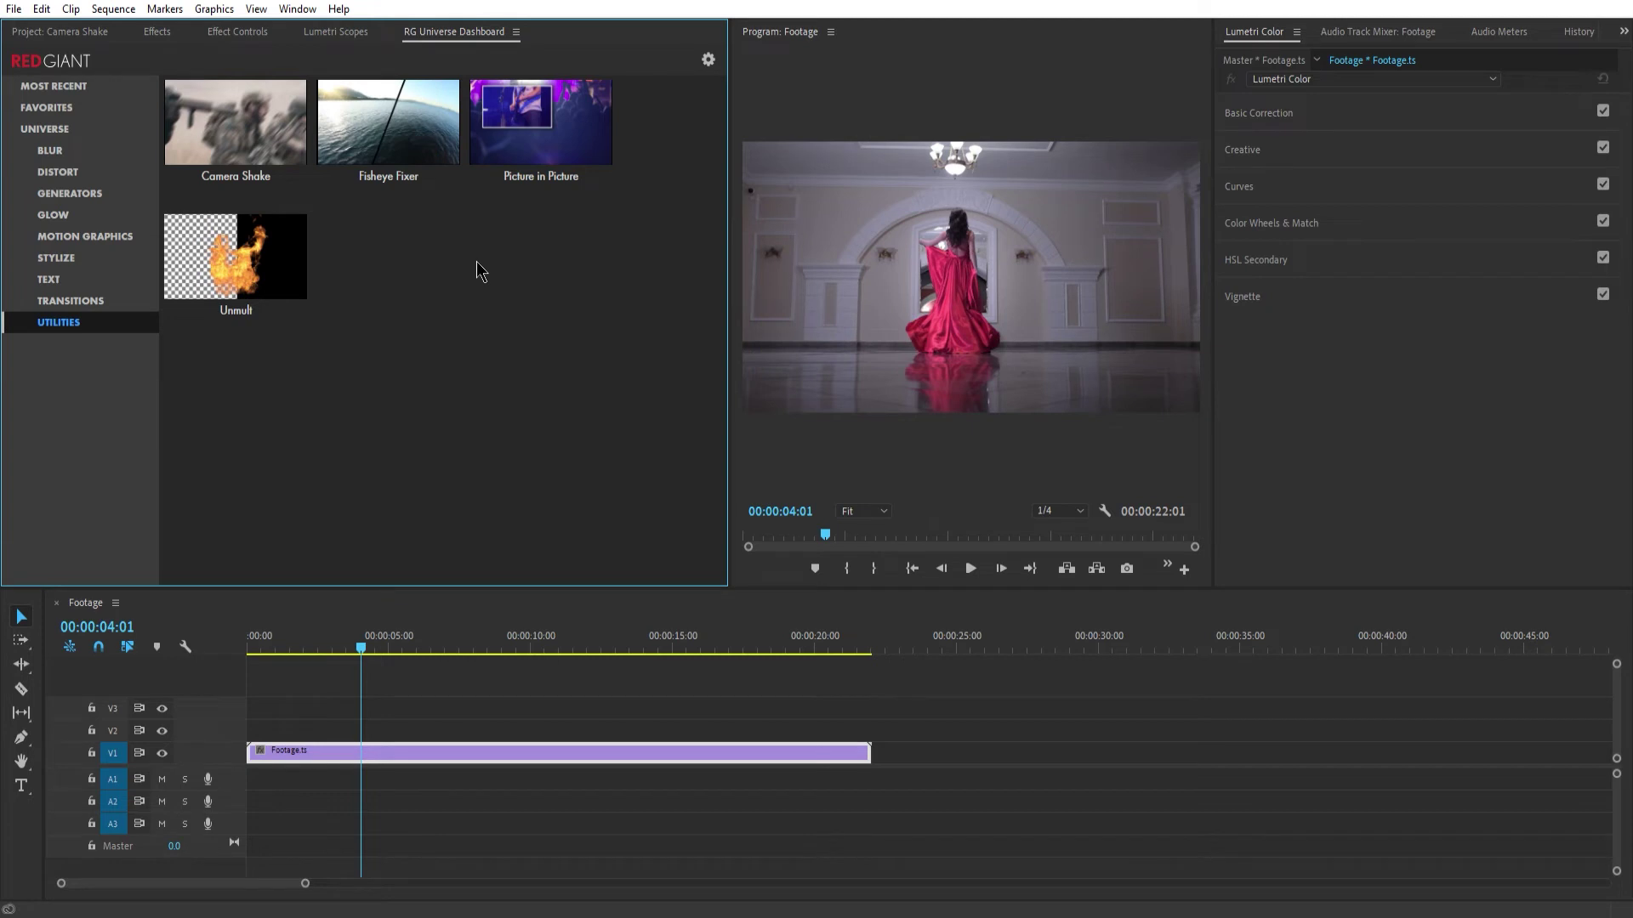
pyautogui.click(65, 153)
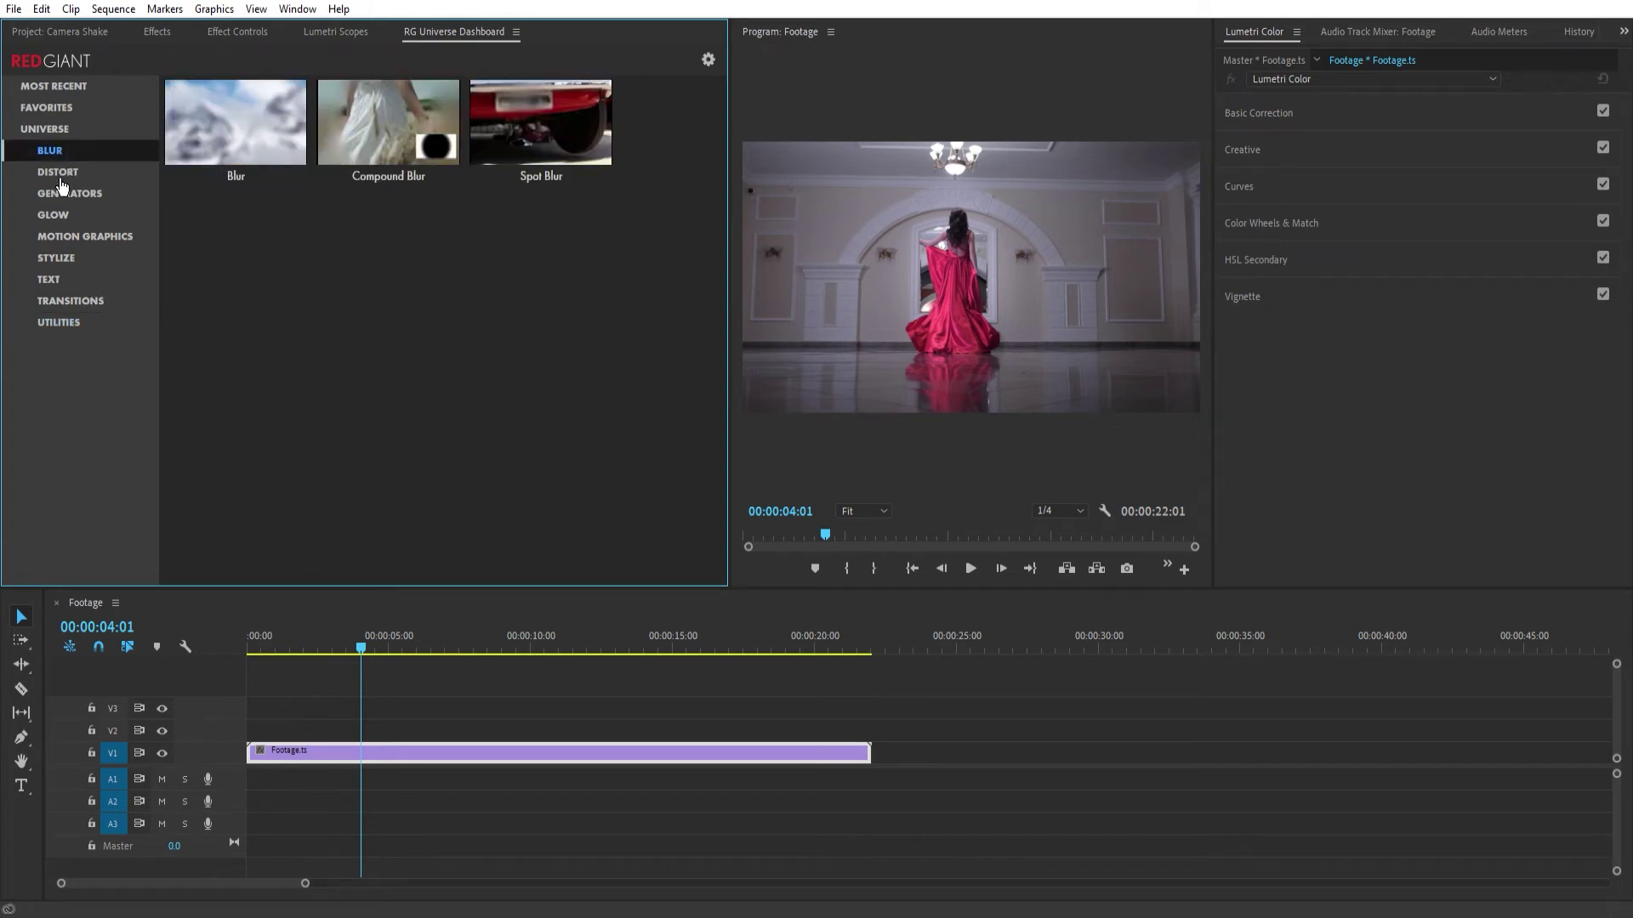
pyautogui.click(61, 175)
pyautogui.click(63, 195)
pyautogui.click(60, 216)
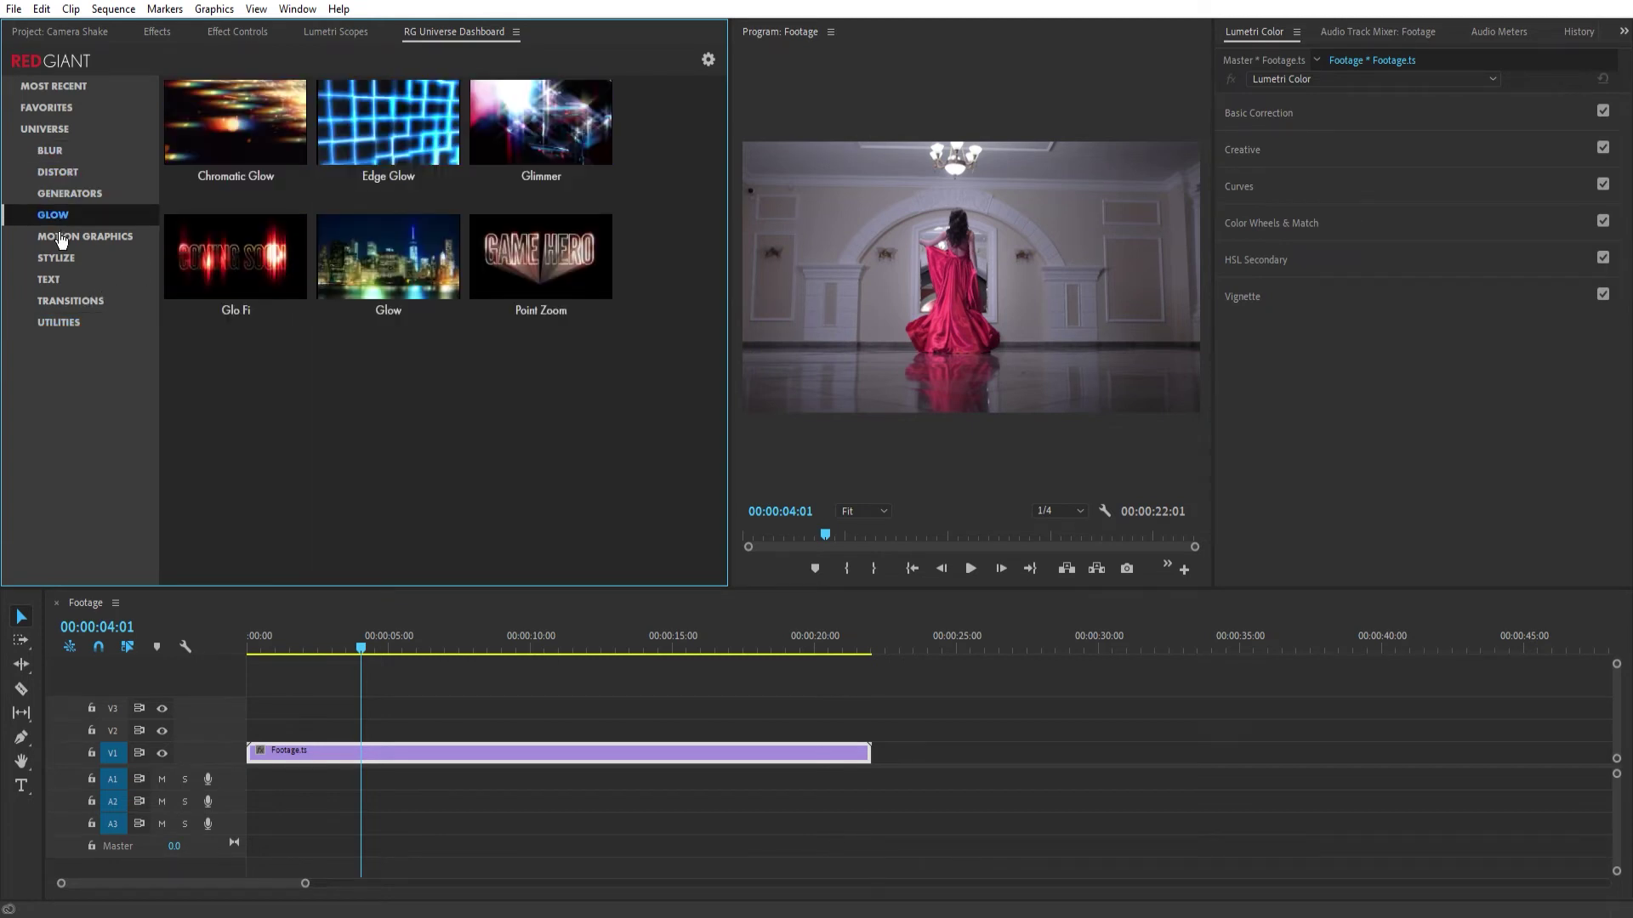
pyautogui.click(62, 238)
pyautogui.click(60, 259)
pyautogui.click(59, 282)
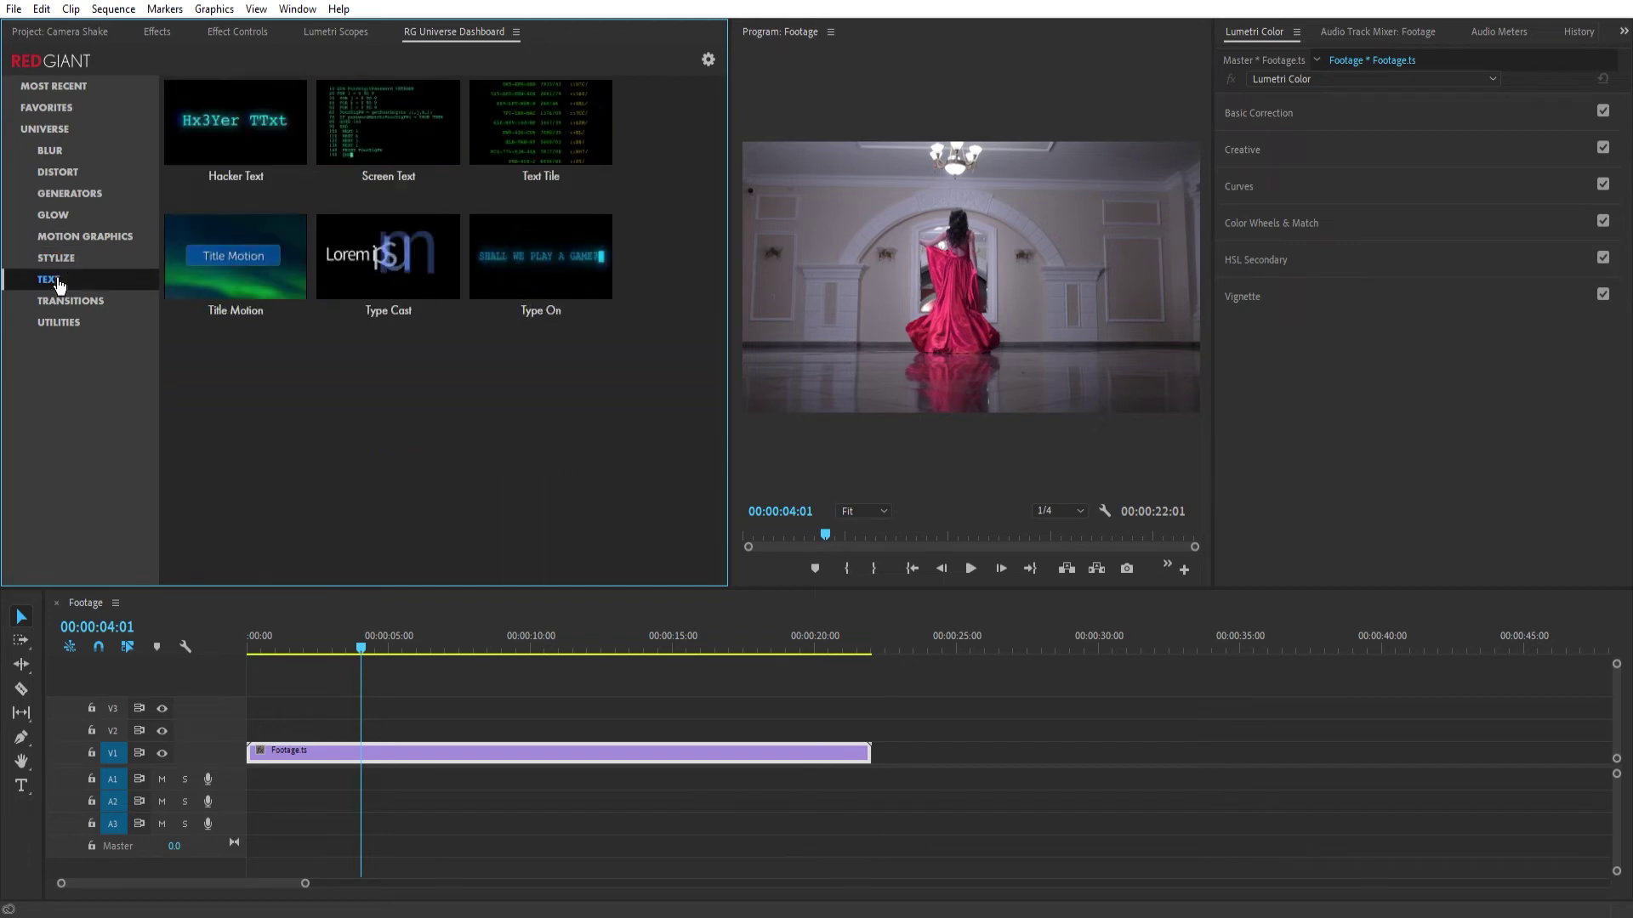
# Go to Utilities and open the Camera Shake effect page with its presets
pyautogui.click(69, 329)
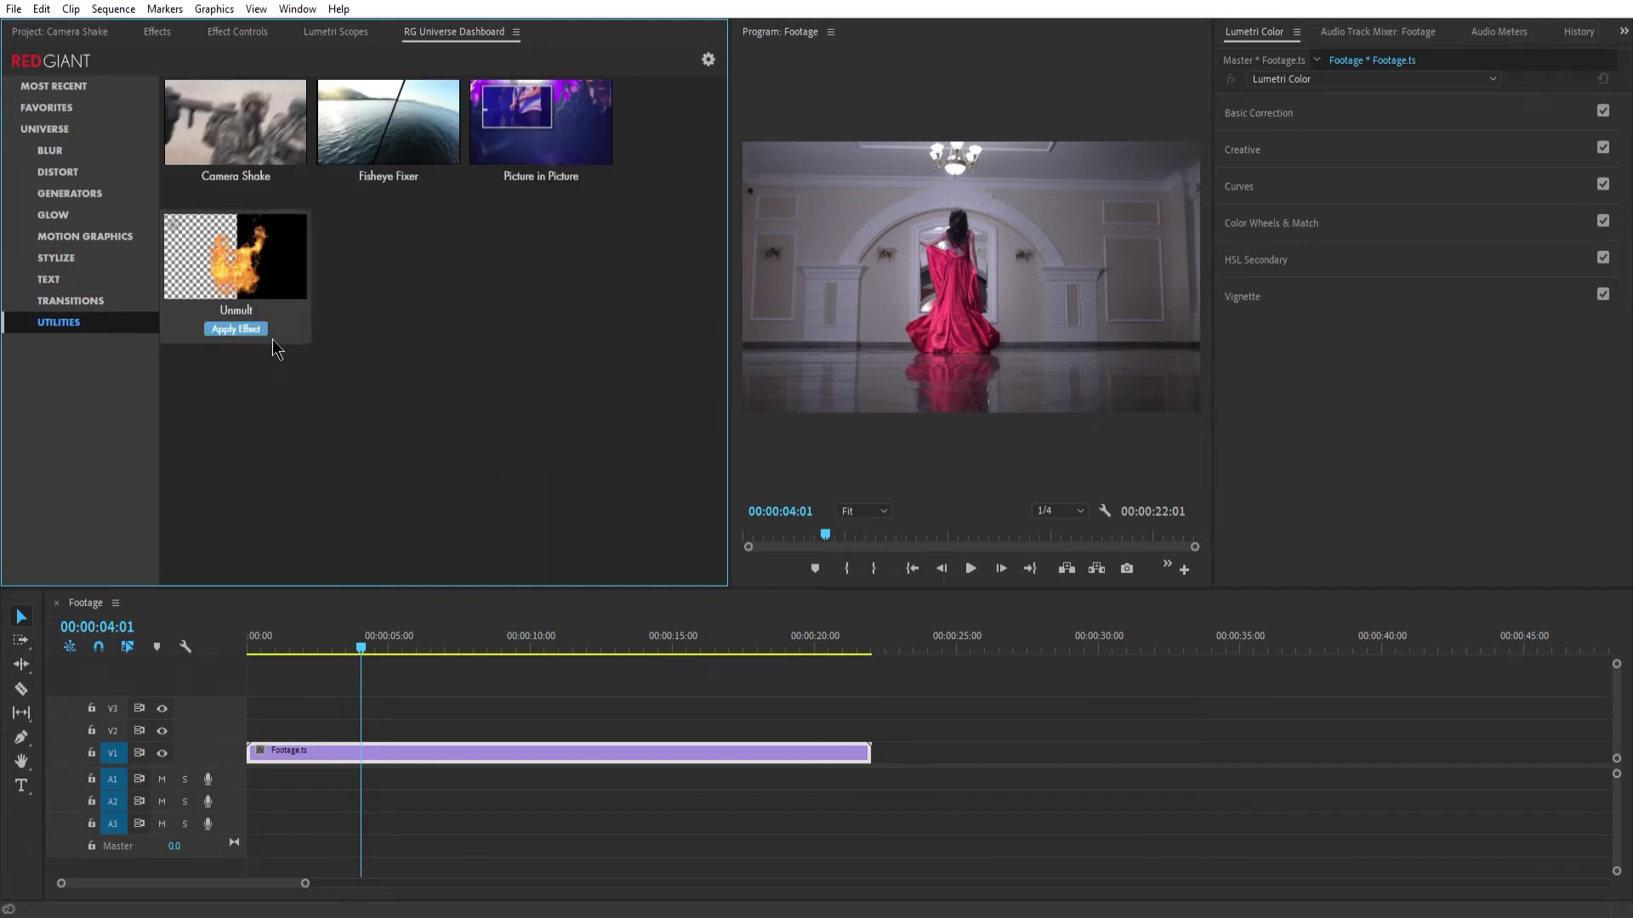
pyautogui.moveTo(251, 169)
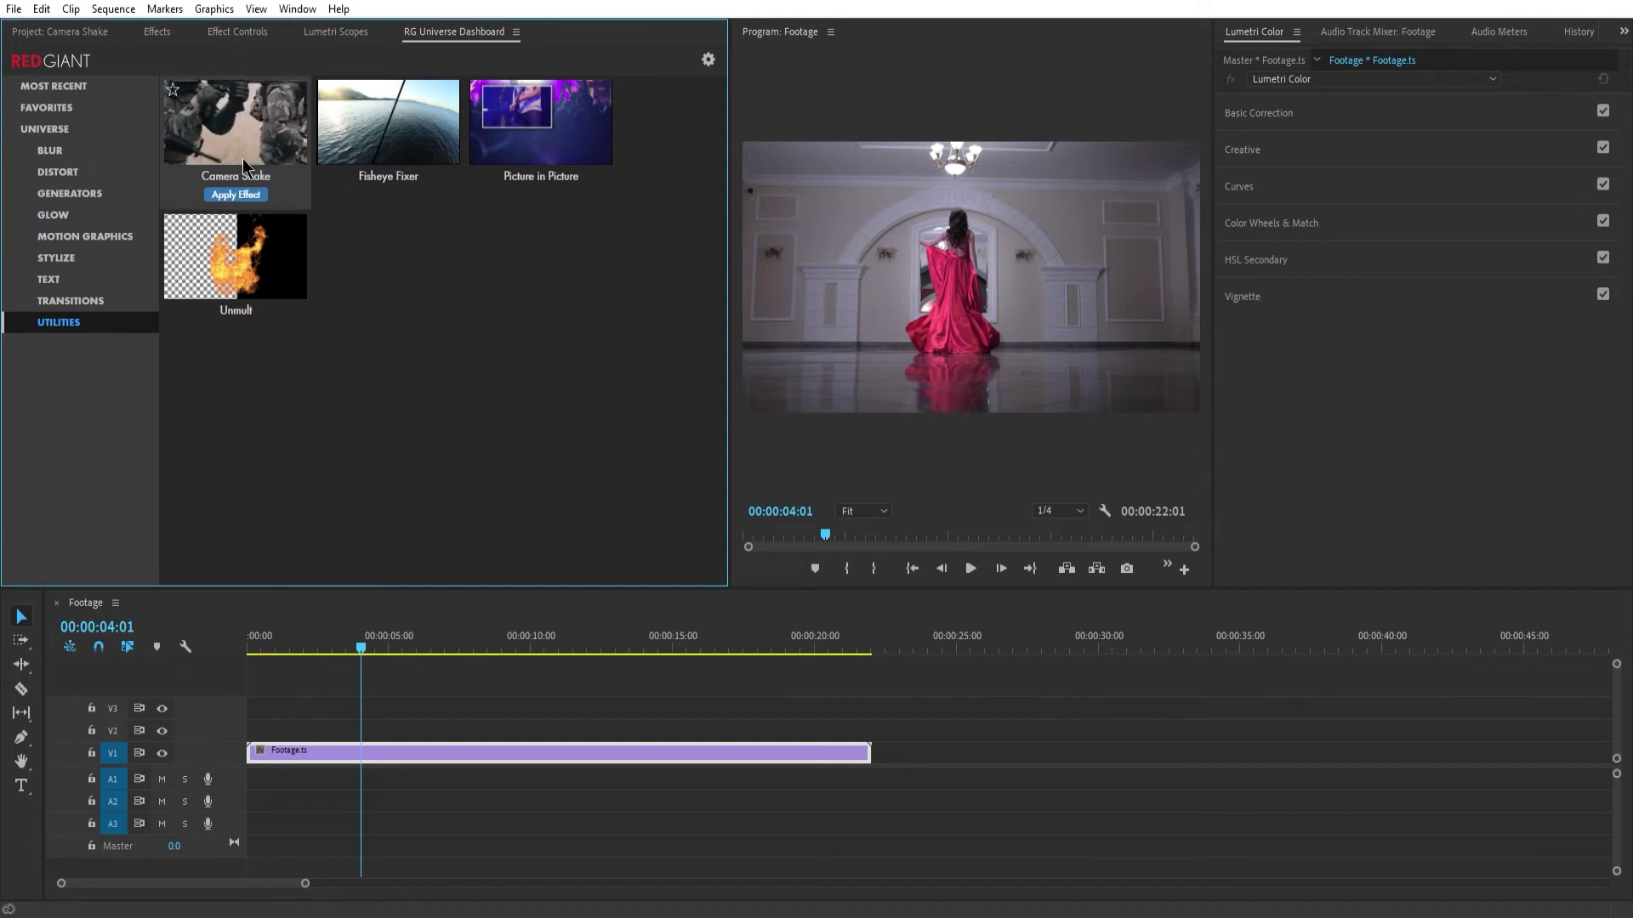
pyautogui.click(245, 161)
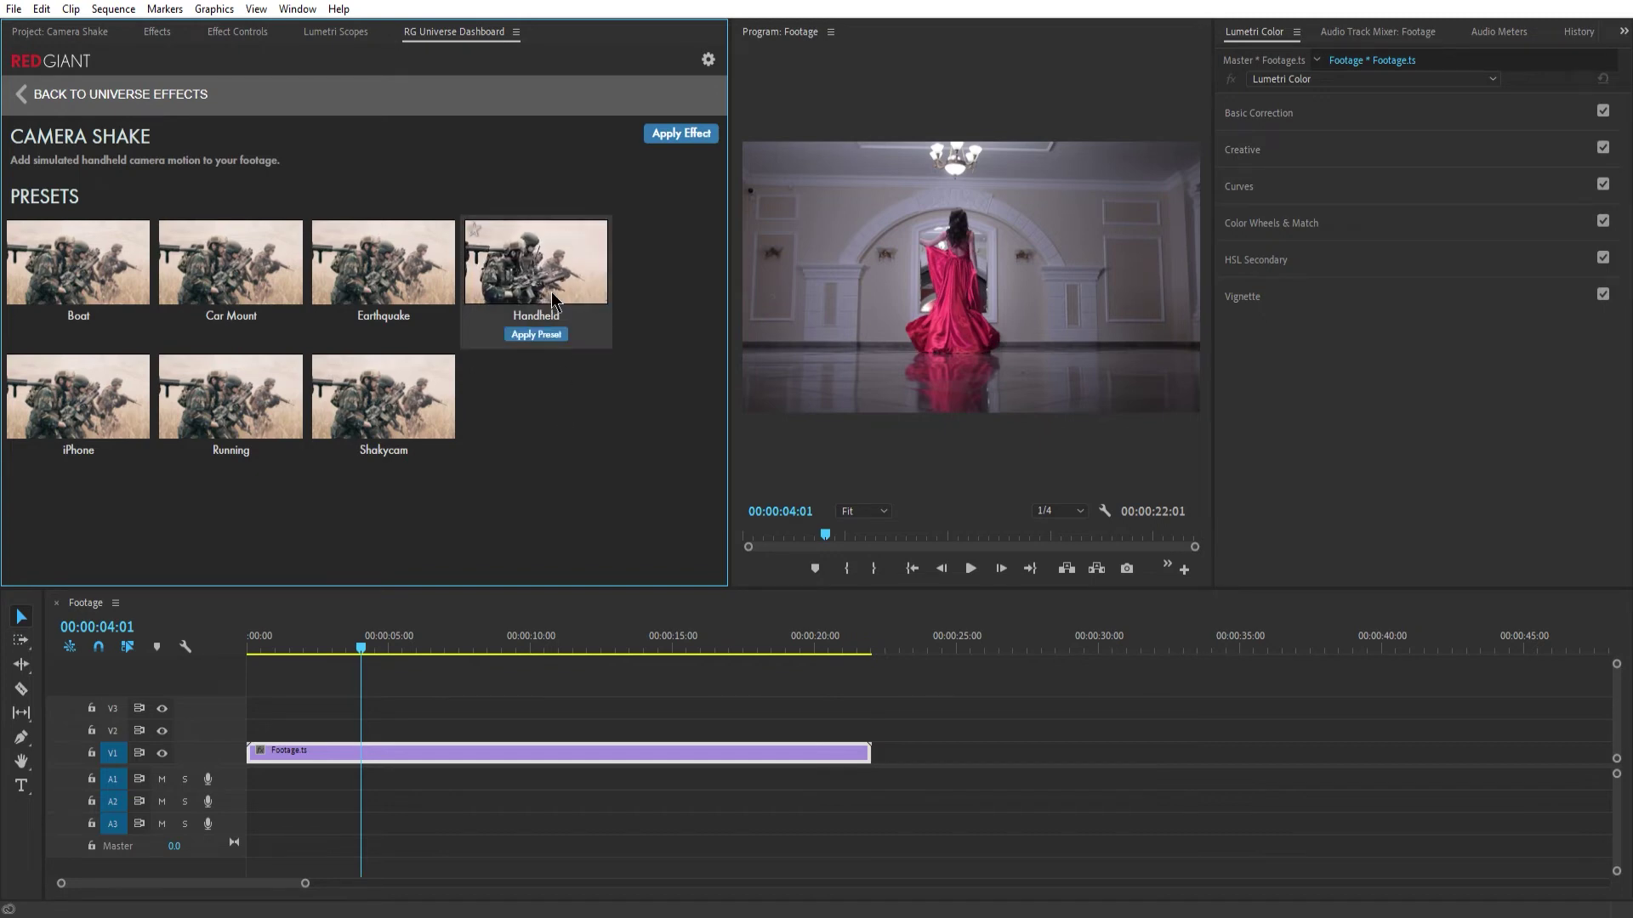
# Apply the Handheld Camera Shake preset to Footage.ts and play the clip
pyautogui.moveTo(353, 426)
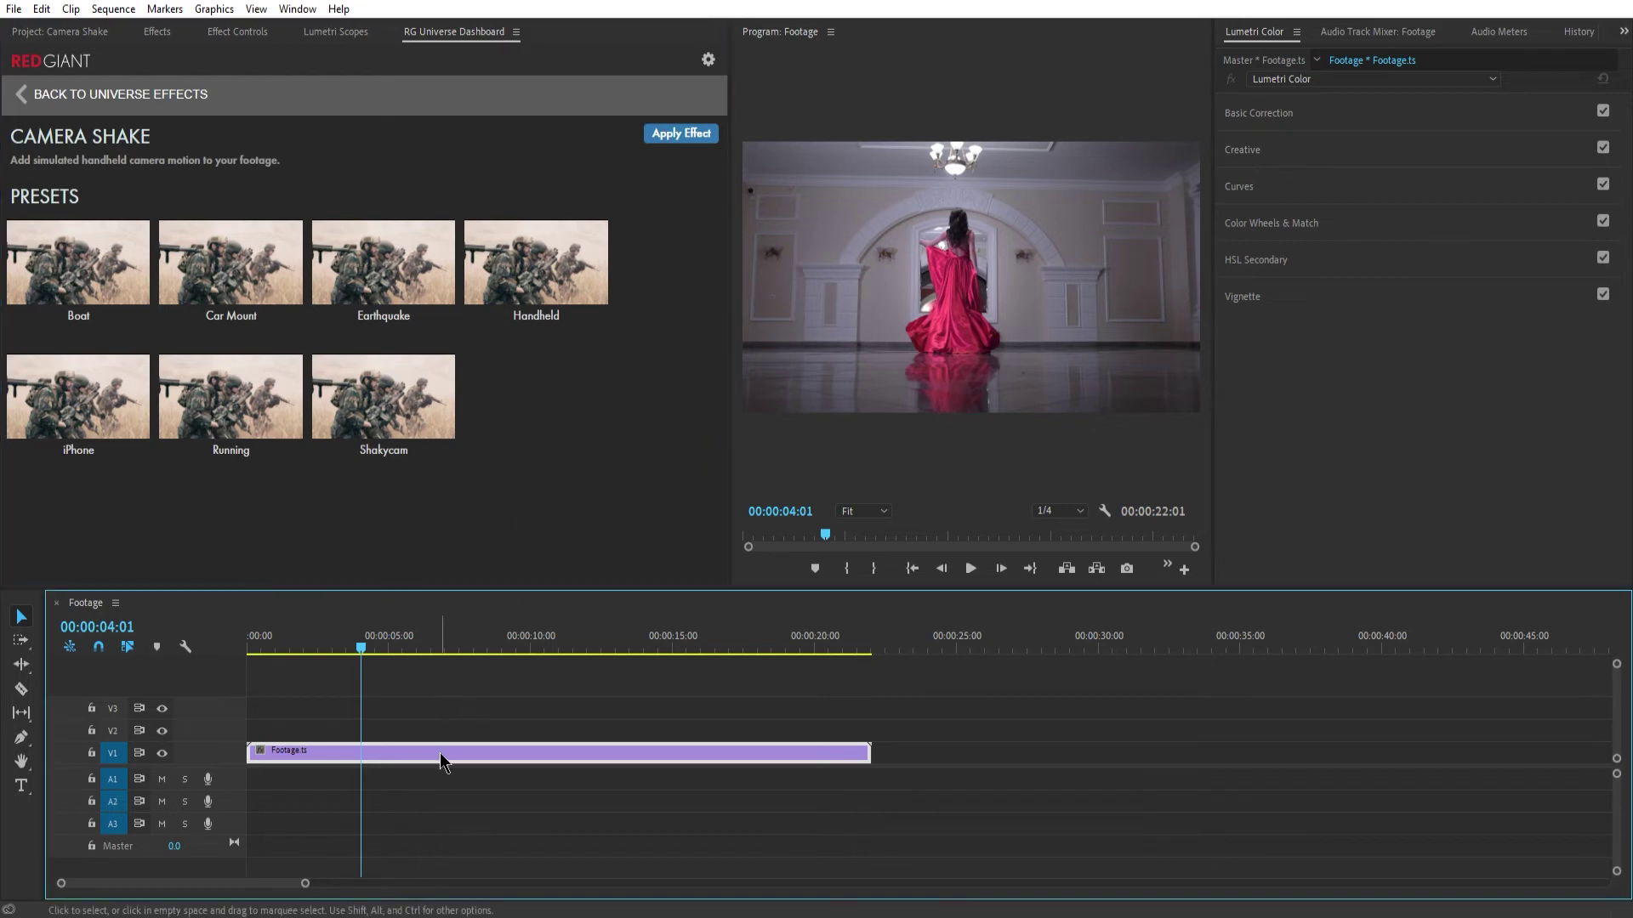
pyautogui.click(536, 335)
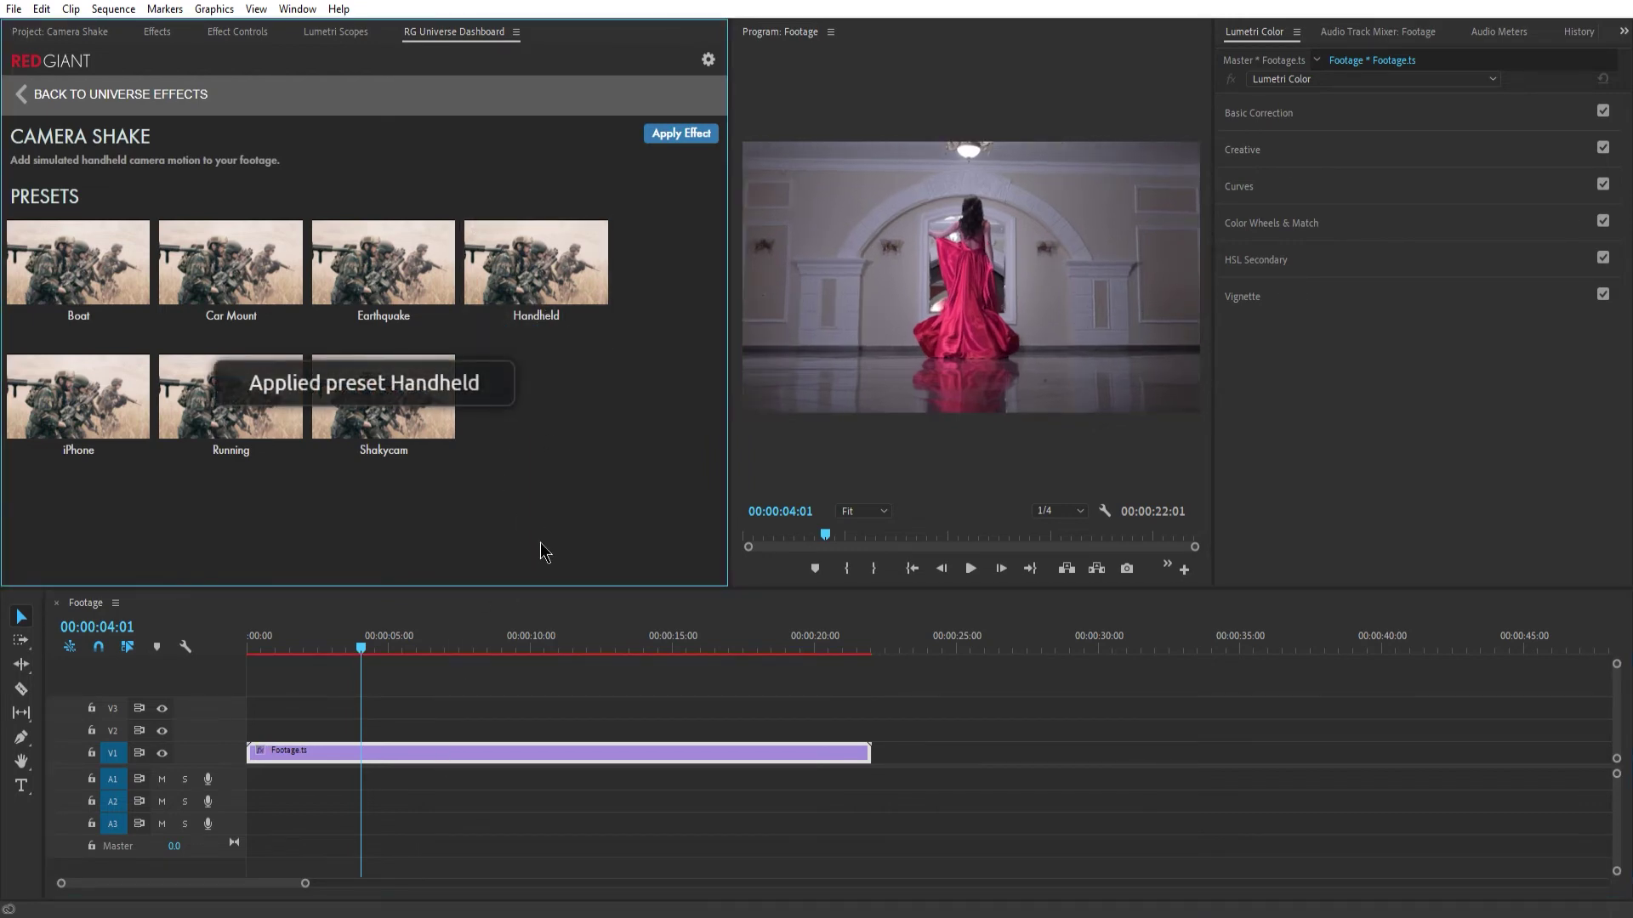
pyautogui.click(975, 569)
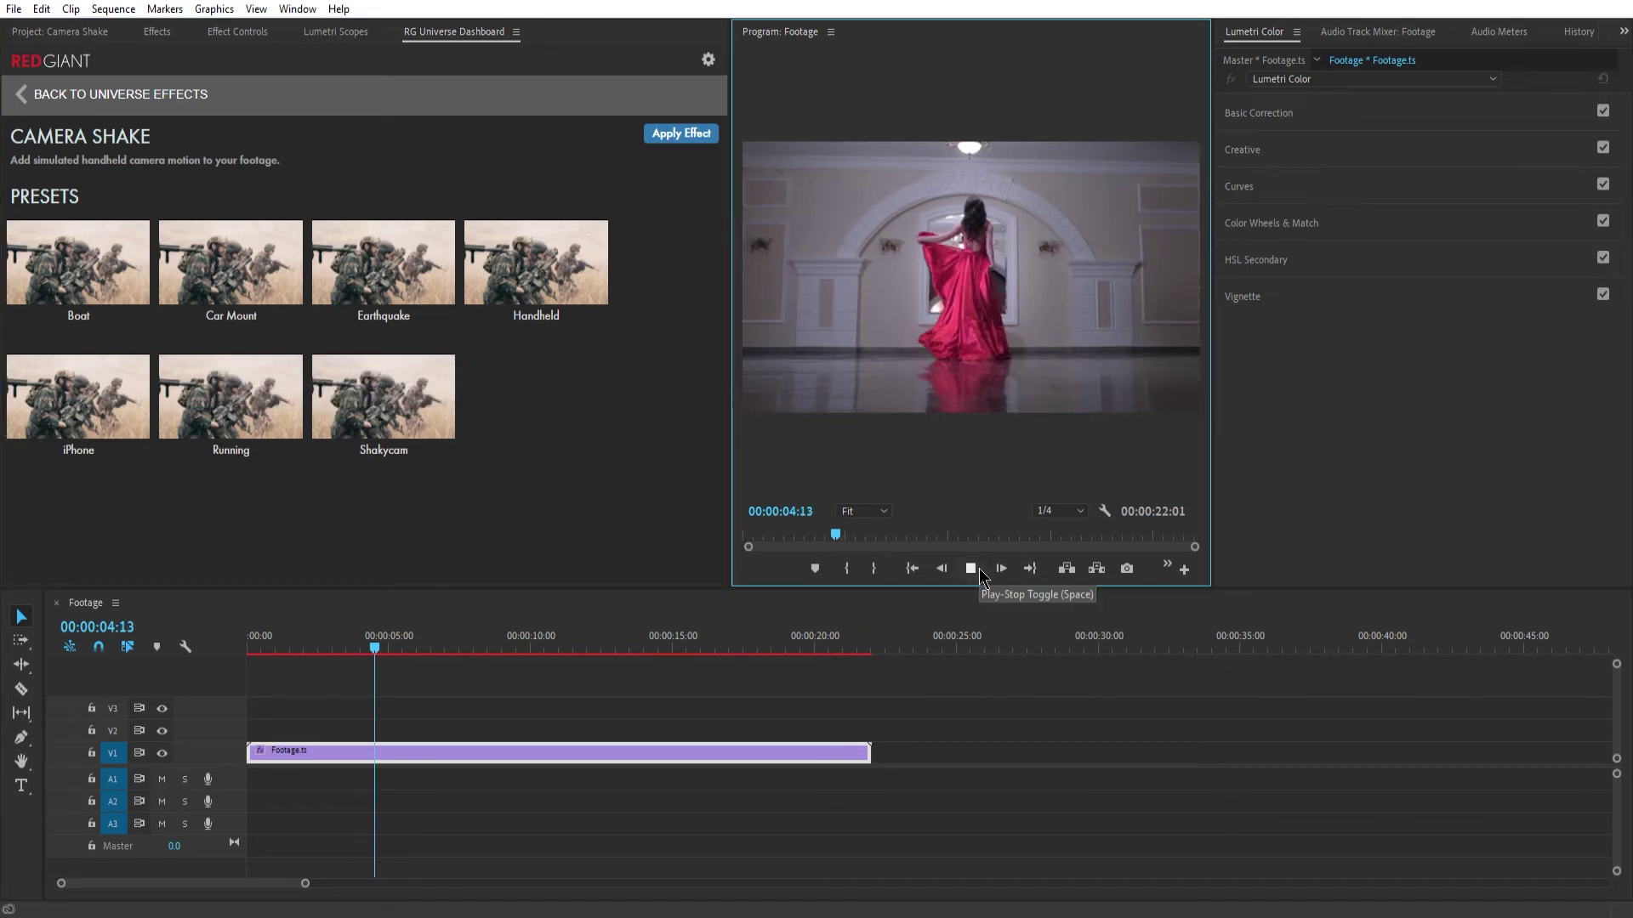
# Stop playback, change Camera Shake Frequency from 0.5 to 1.0, and replay the clip
pyautogui.click(978, 568)
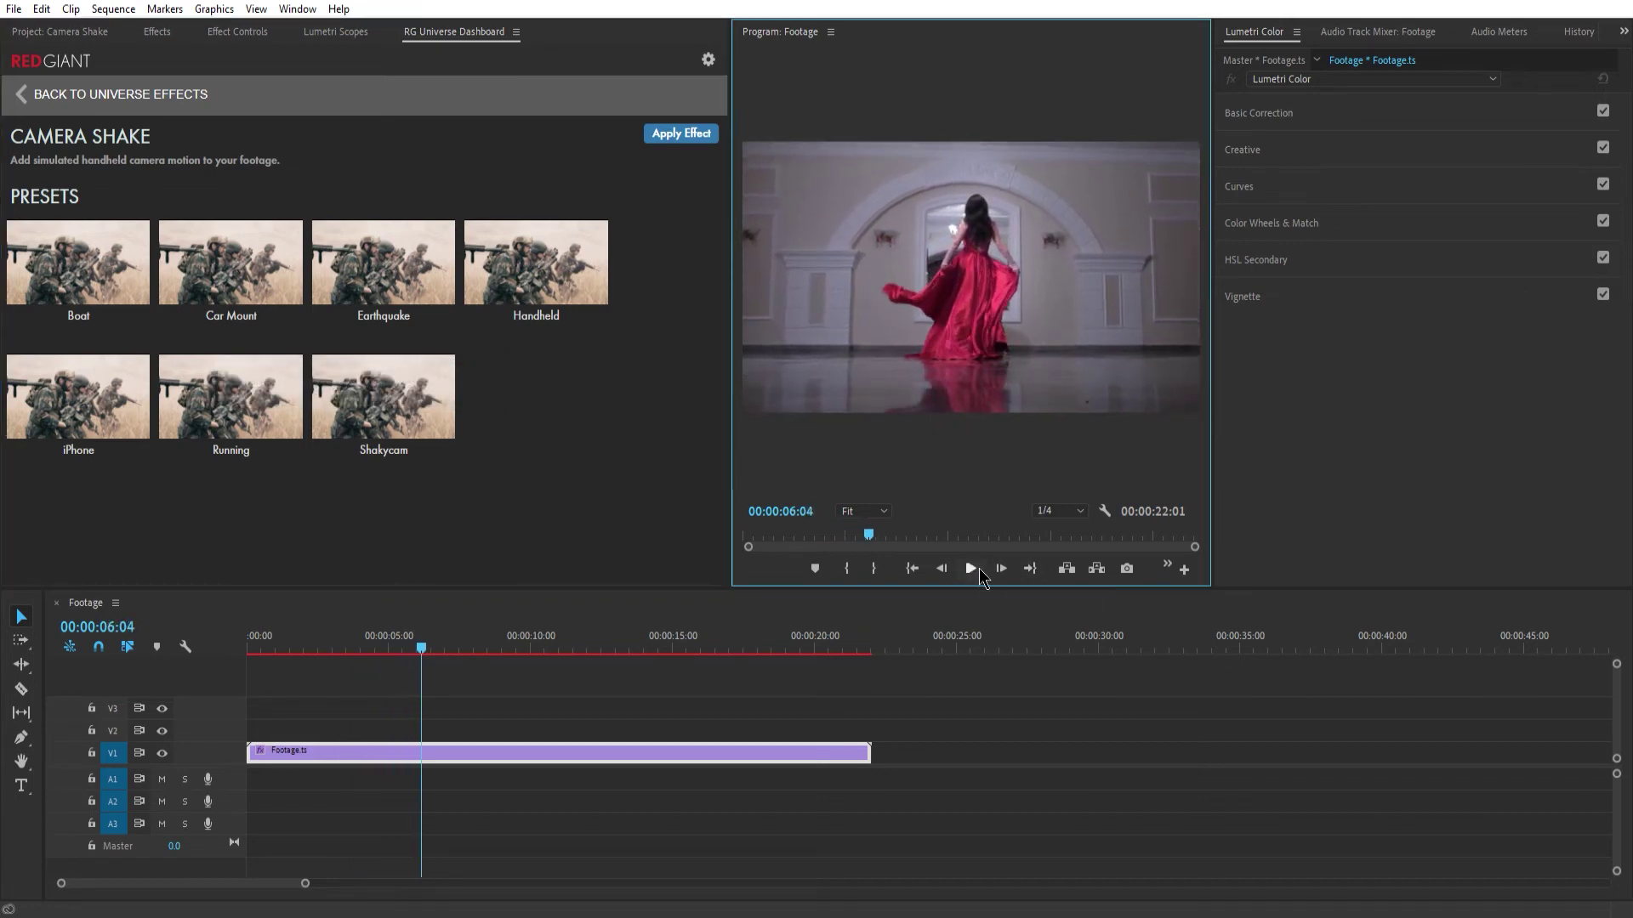
pyautogui.click(239, 38)
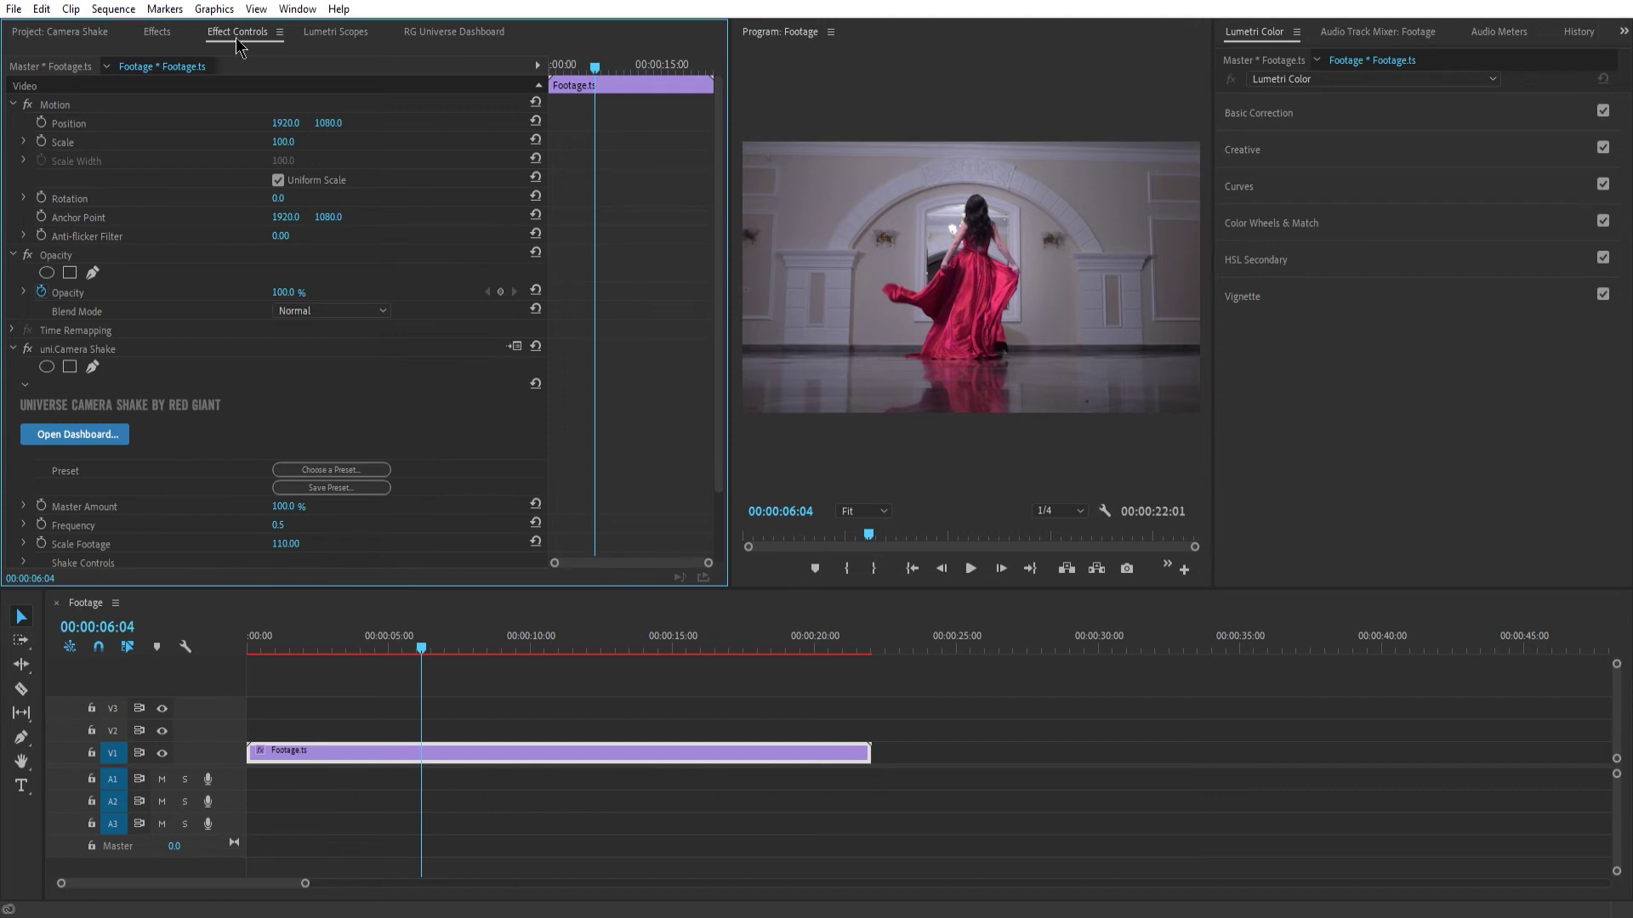
pyautogui.scroll(-2, 202, 449)
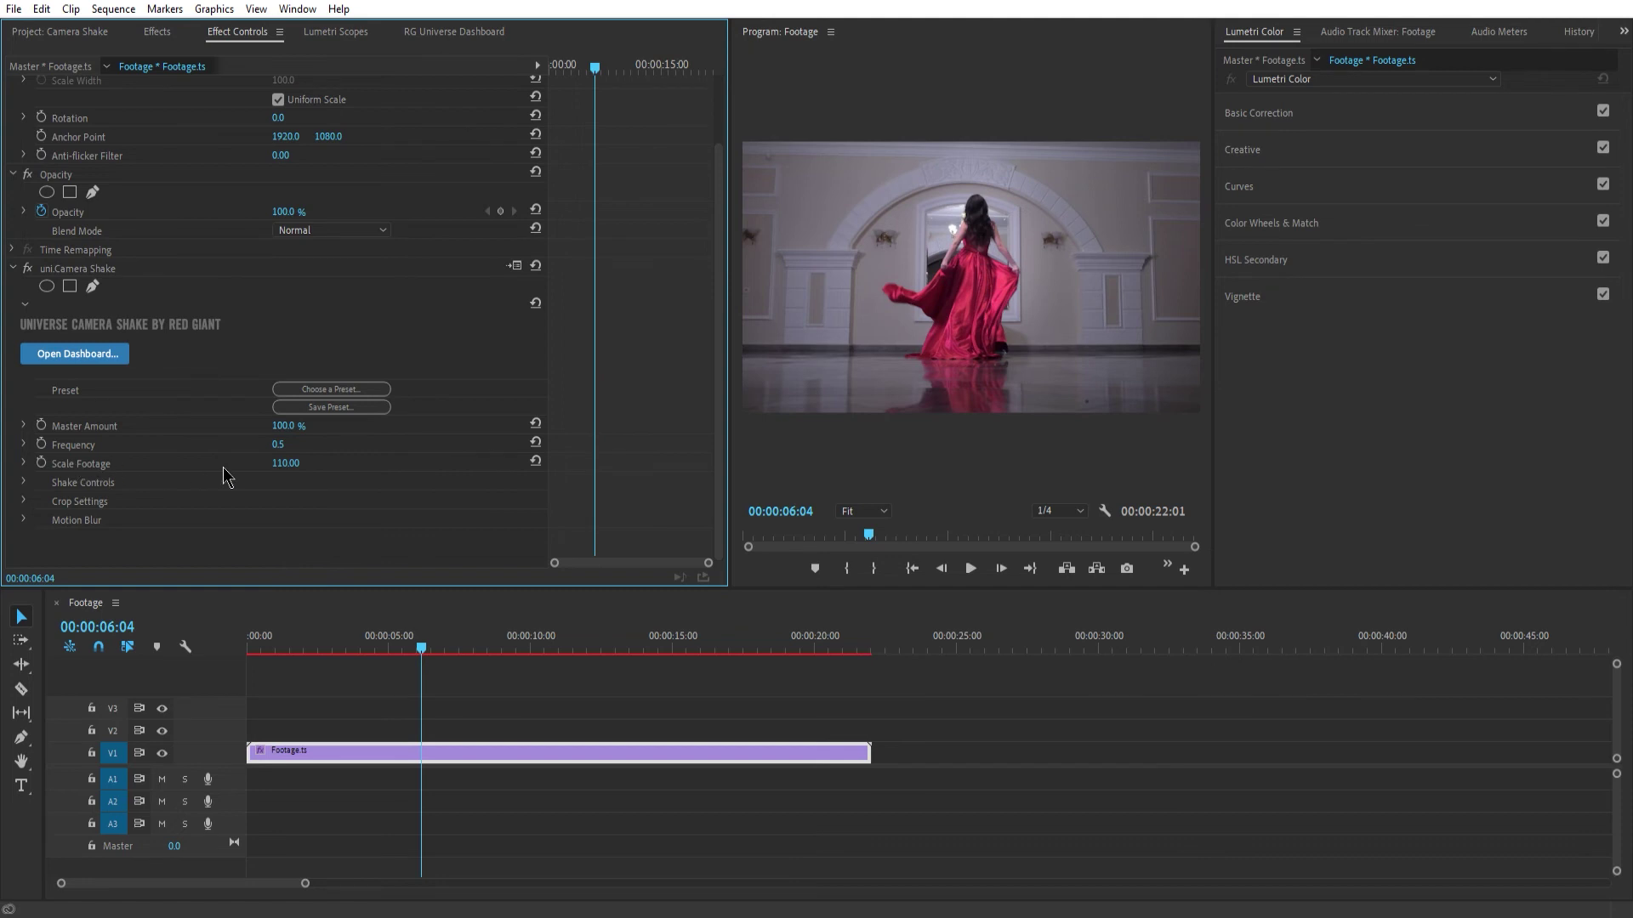
pyautogui.click(280, 444)
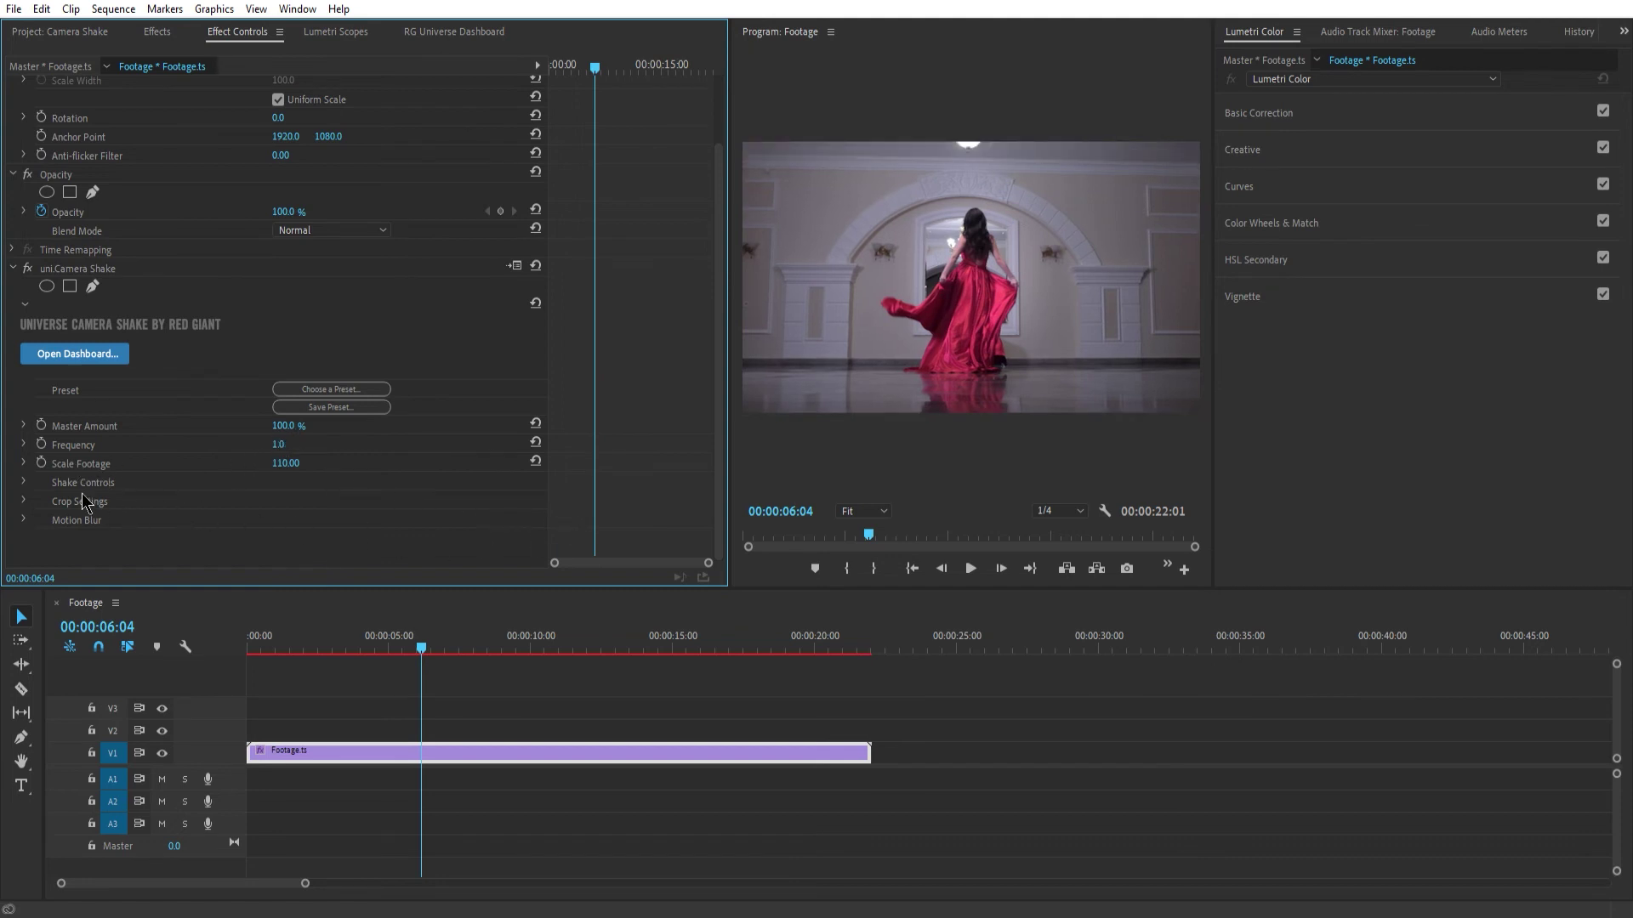
pyautogui.scroll(-3, 28, 507)
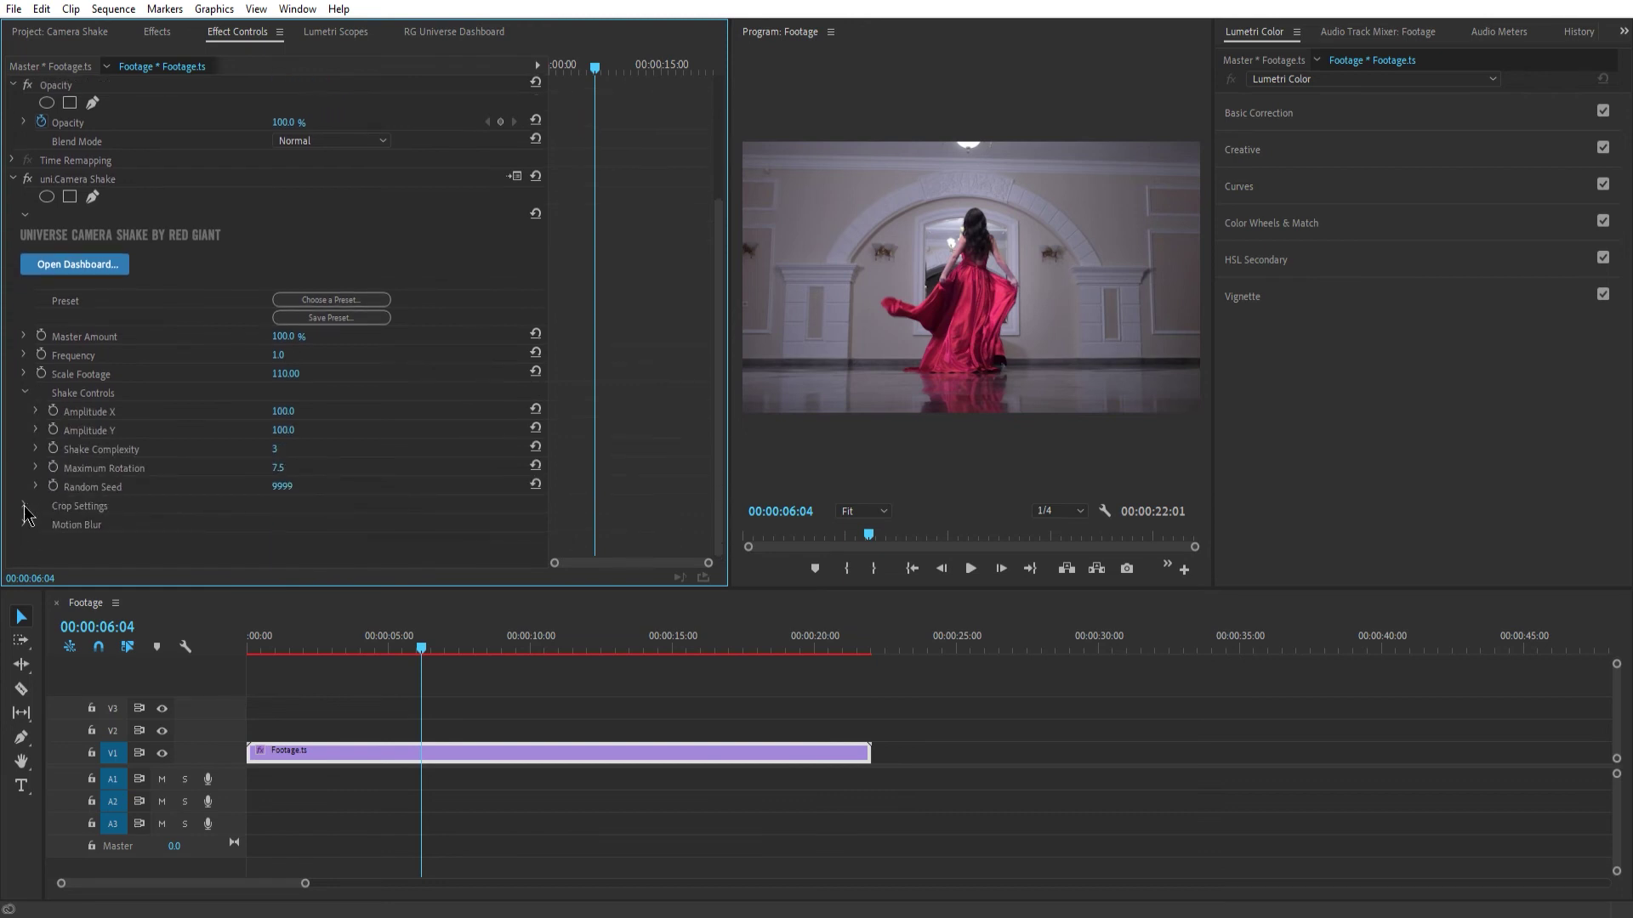
pyautogui.scroll(-2, 28, 514)
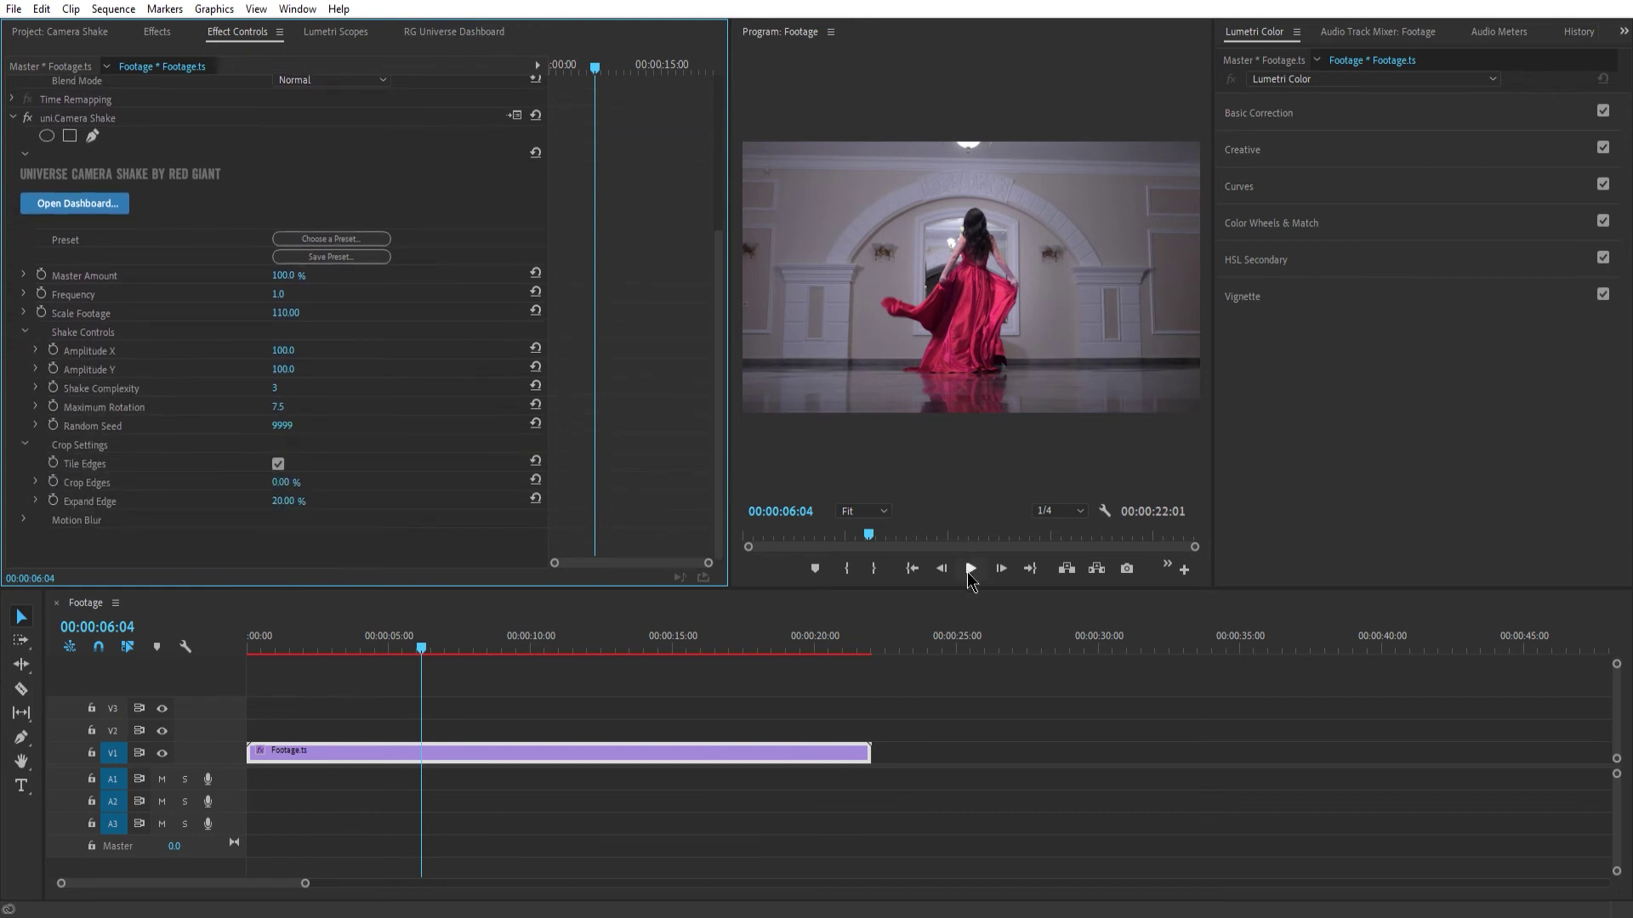
pyautogui.click(969, 572)
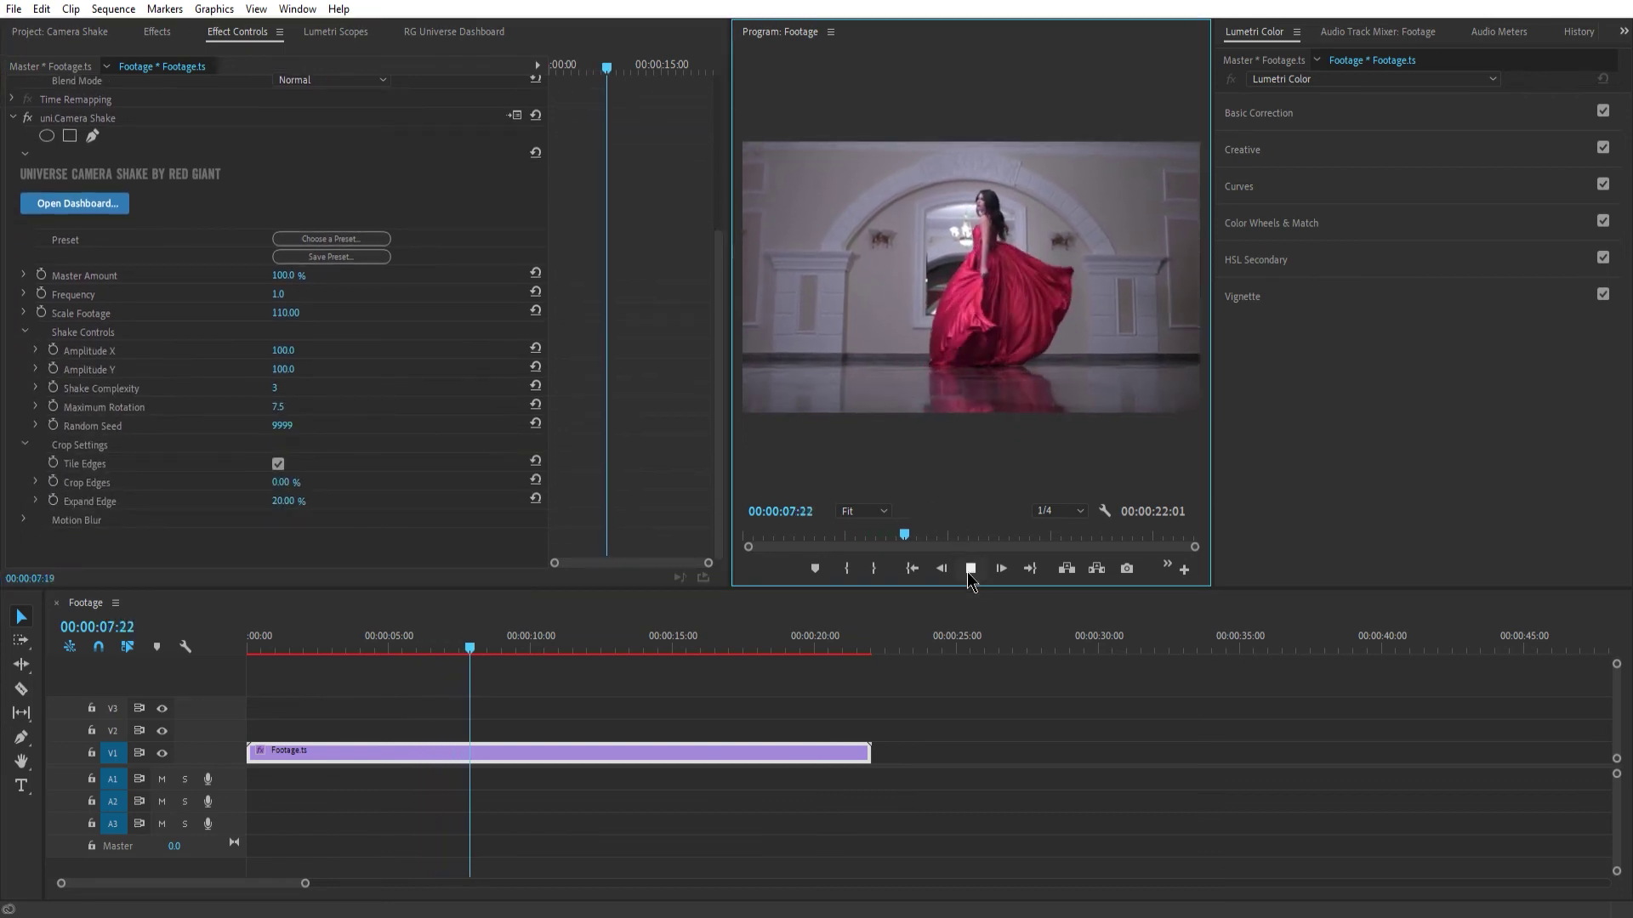